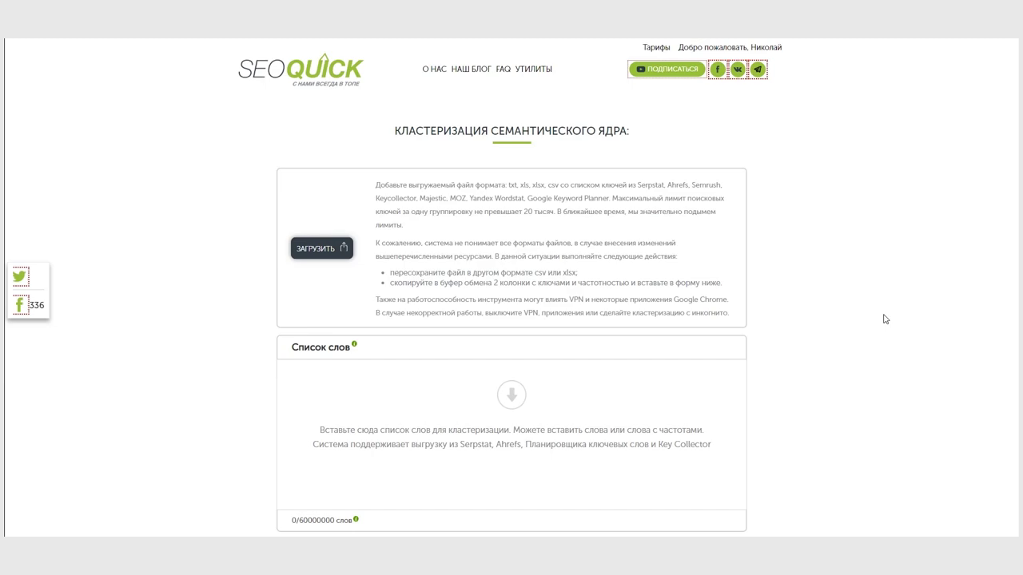
{"action": "scroll", "coordinate": [895, 312], "scroll_direction": "down", "scroll_amount": 4}
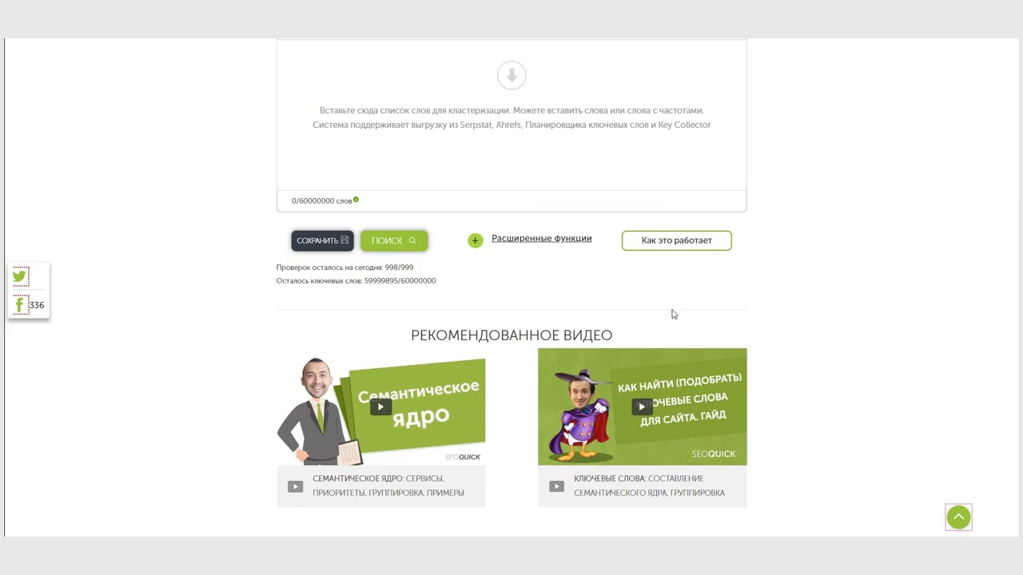
{"action": "scroll", "coordinate": [773, 328], "scroll_direction": "up", "scroll_amount": 4}
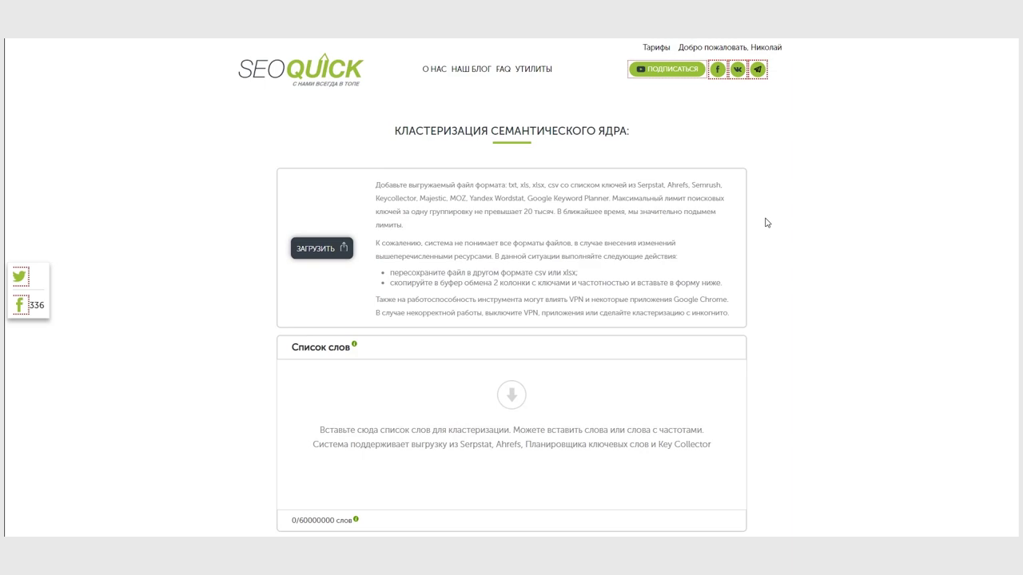
{"action": "left_click", "coordinate": [421, 398]}
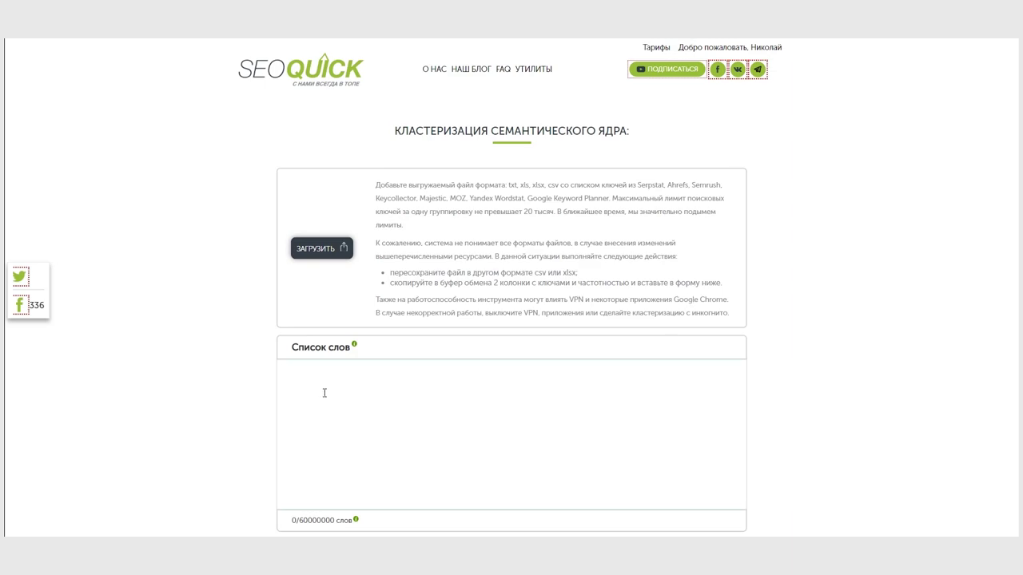
{"action": "scroll", "coordinate": [333, 403], "scroll_direction": "down", "scroll_amount": 2}
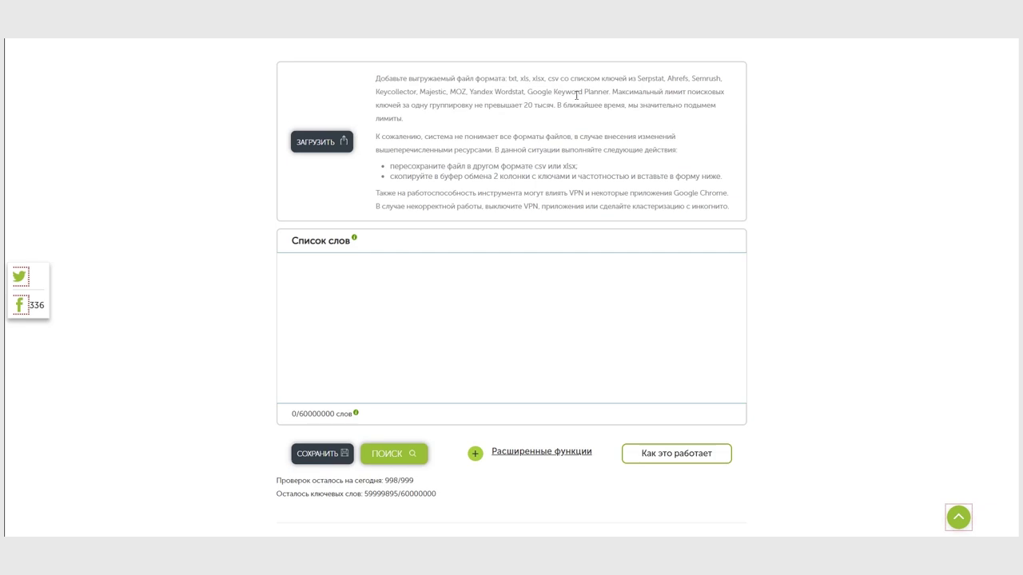
{"action": "left_click", "coordinate": [953, 43]}
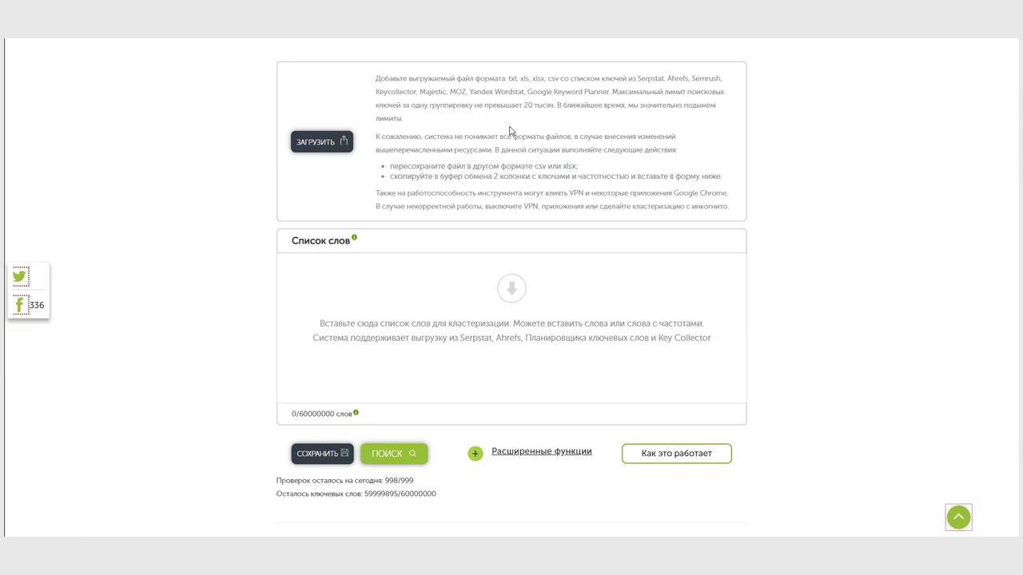
{"action": "left_click", "coordinate": [328, 149]}
{"action": "left_click", "coordinate": [275, 283]}
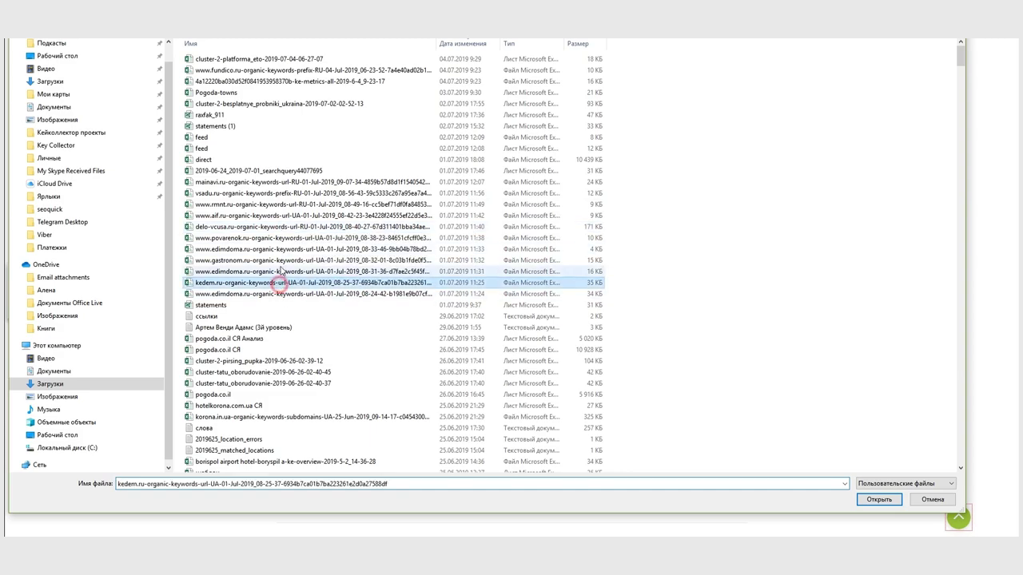
{"action": "left_click", "coordinate": [283, 238]}
{"action": "left_click", "coordinate": [303, 283], "text": "shift"}
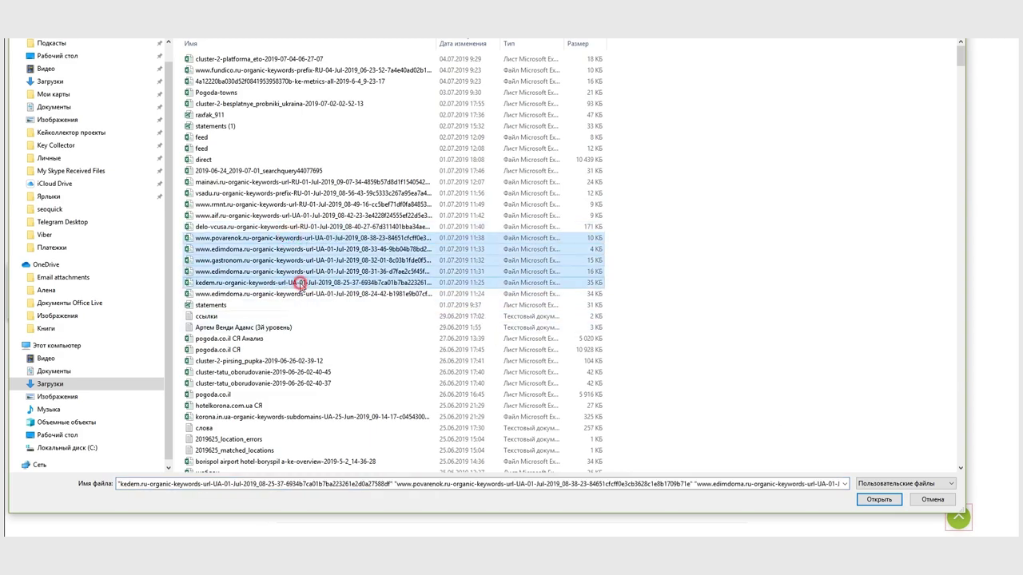
{"action": "left_click", "coordinate": [878, 499]}
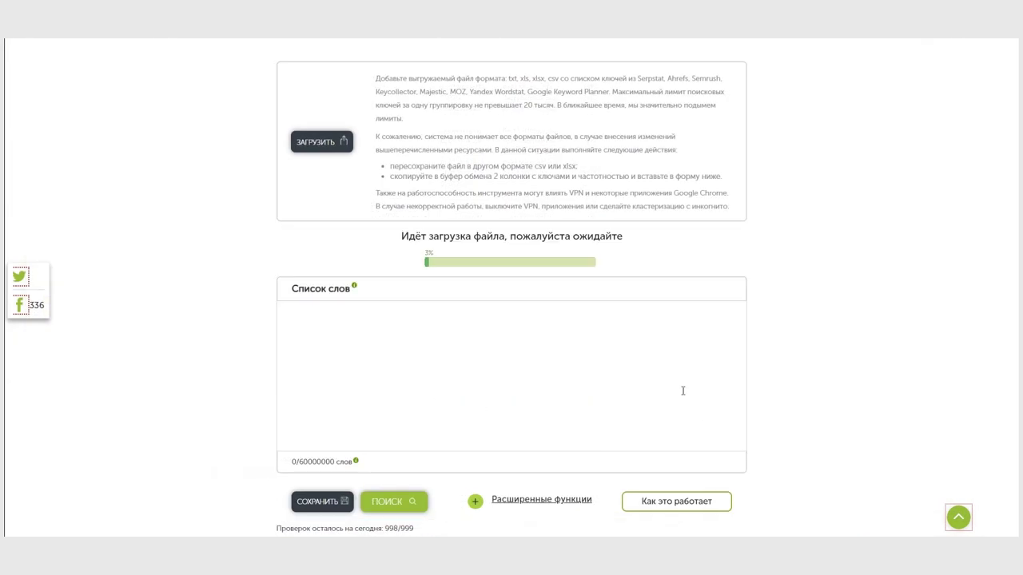
{"action": "scroll", "coordinate": [671, 264], "scroll_direction": "down", "scroll_amount": 1}
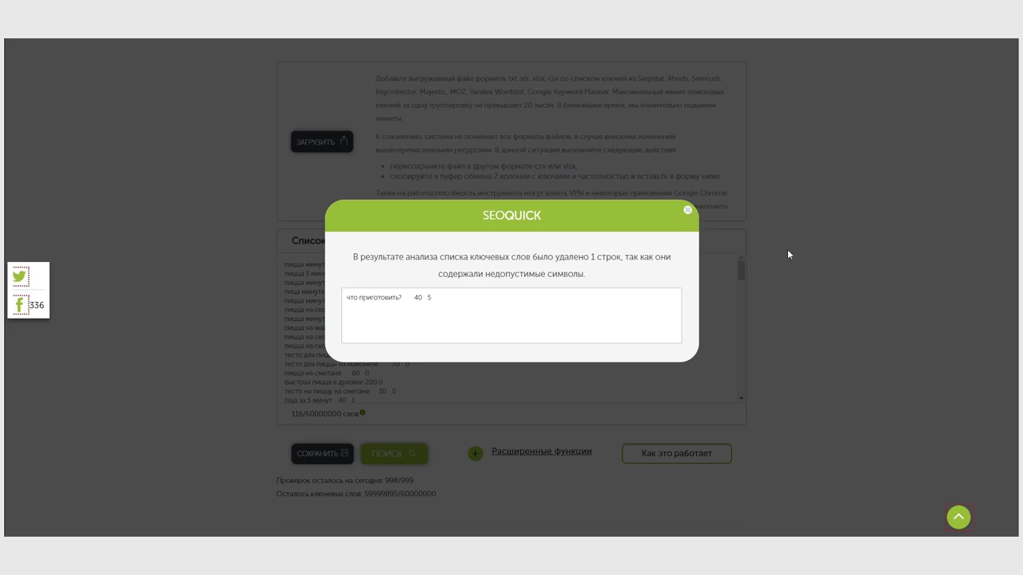
{"action": "left_click", "coordinate": [858, 245]}
{"action": "mouse_move", "coordinate": [741, 270]}
{"action": "left_mouse_down"}
{"action": "mouse_move", "coordinate": [740, 392]}
{"action": "mouse_move", "coordinate": [740, 268]}
{"action": "left_mouse_up"}
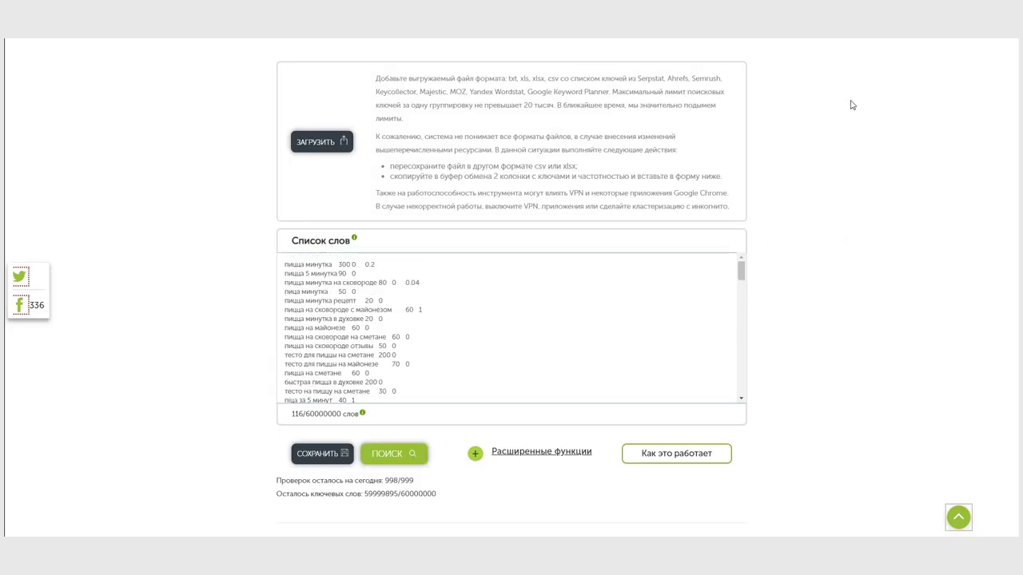
Expand the advanced functions and enter "домашних условиях" as a phrase to count as one word.
{"action": "scroll", "coordinate": [812, 135], "scroll_direction": "down", "scroll_amount": 1}
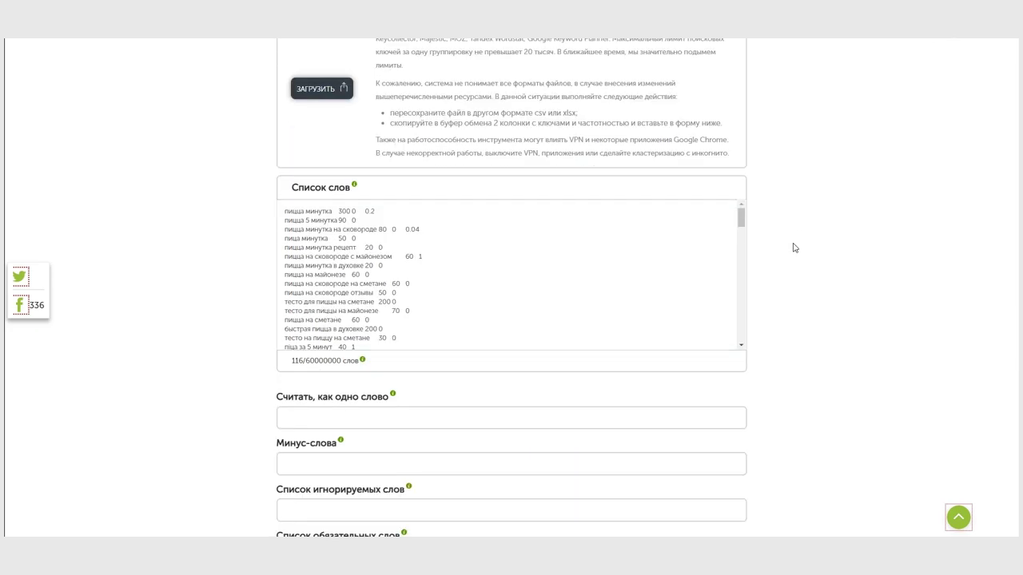
{"action": "scroll", "coordinate": [793, 244], "scroll_direction": "down", "scroll_amount": 3}
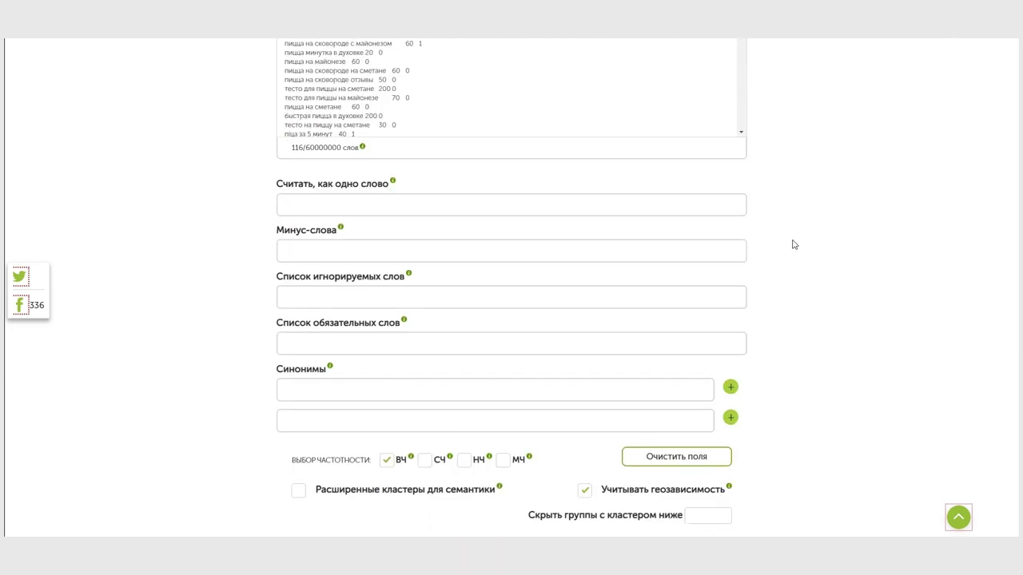
{"action": "scroll", "coordinate": [484, 153], "scroll_direction": "up", "scroll_amount": 2}
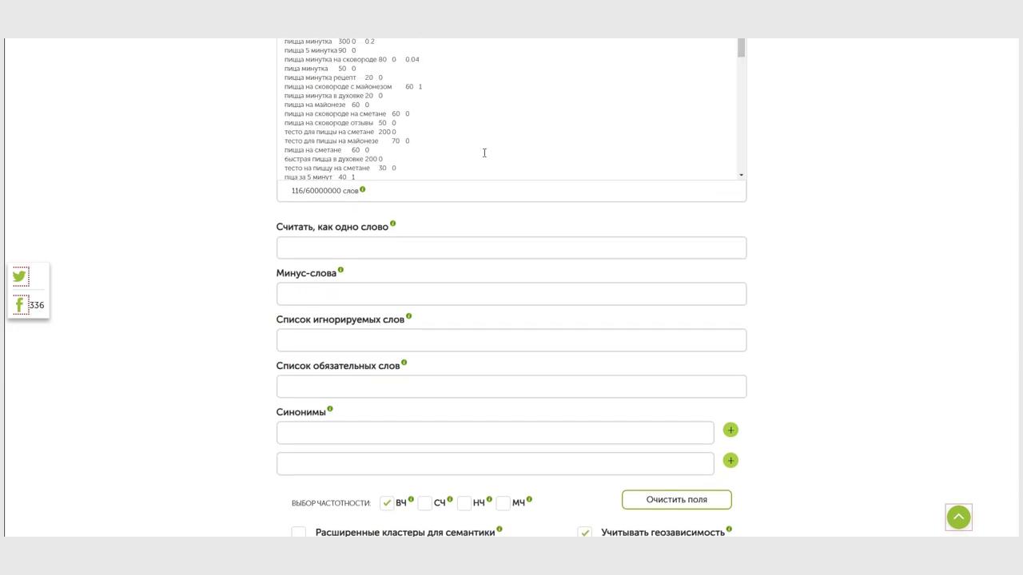
{"action": "left_click_drag", "start_coordinate": [740, 163], "coordinate": [743, 233]}
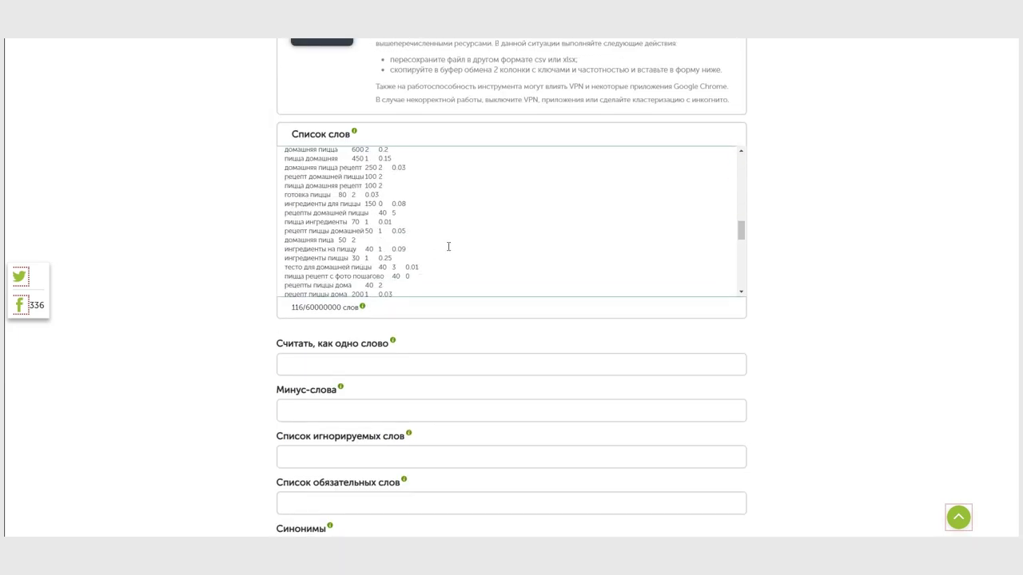
{"action": "left_click", "coordinate": [340, 366]}
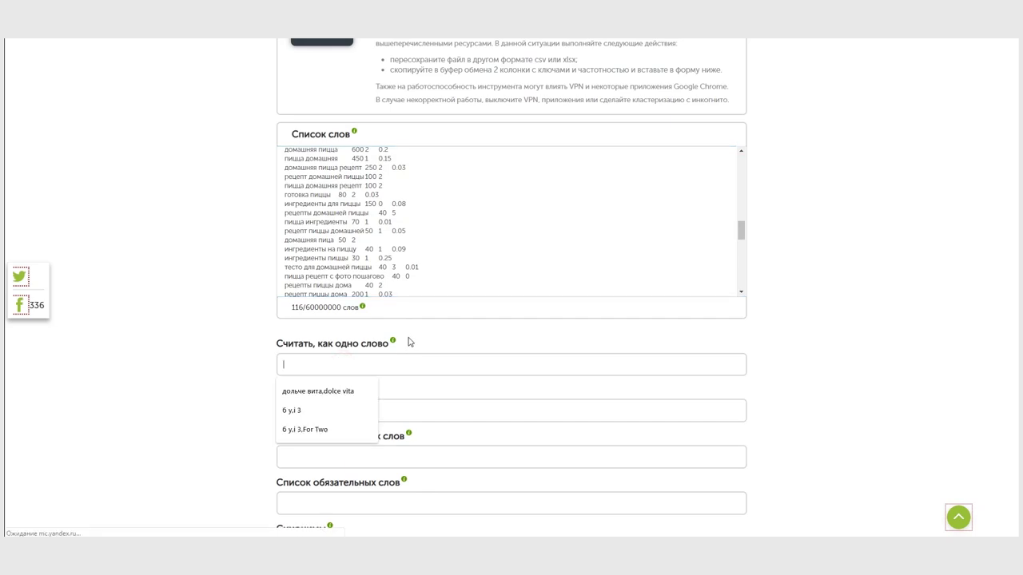
{"action": "type", "text": "ы"}
{"action": "type", "text": "домаш"}
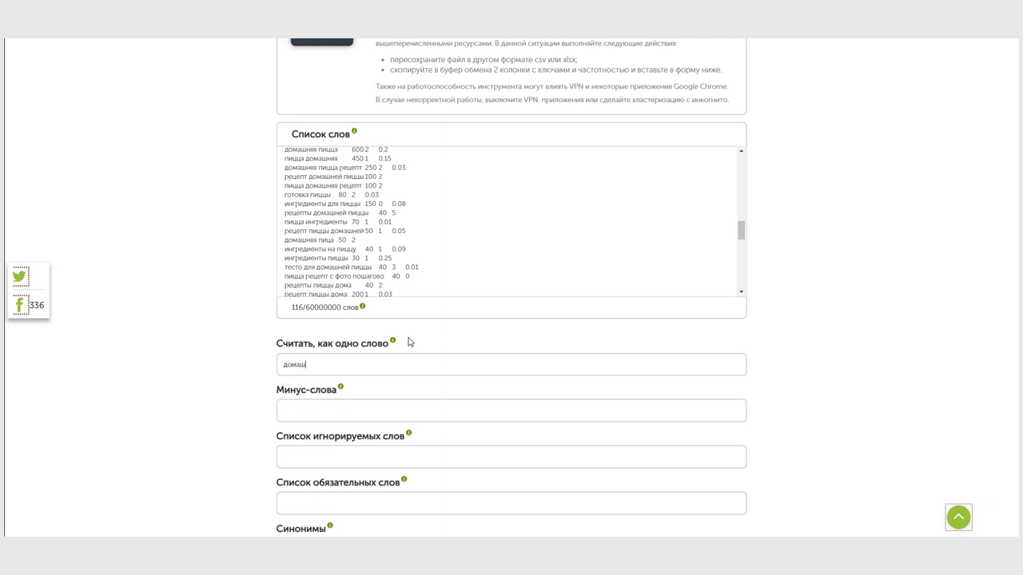
{"action": "type", "text": "них условиях"}
Enter "пицца,пица,pizza" as the first group of synonyms.
{"action": "scroll", "coordinate": [475, 357], "scroll_direction": "down", "scroll_amount": 2}
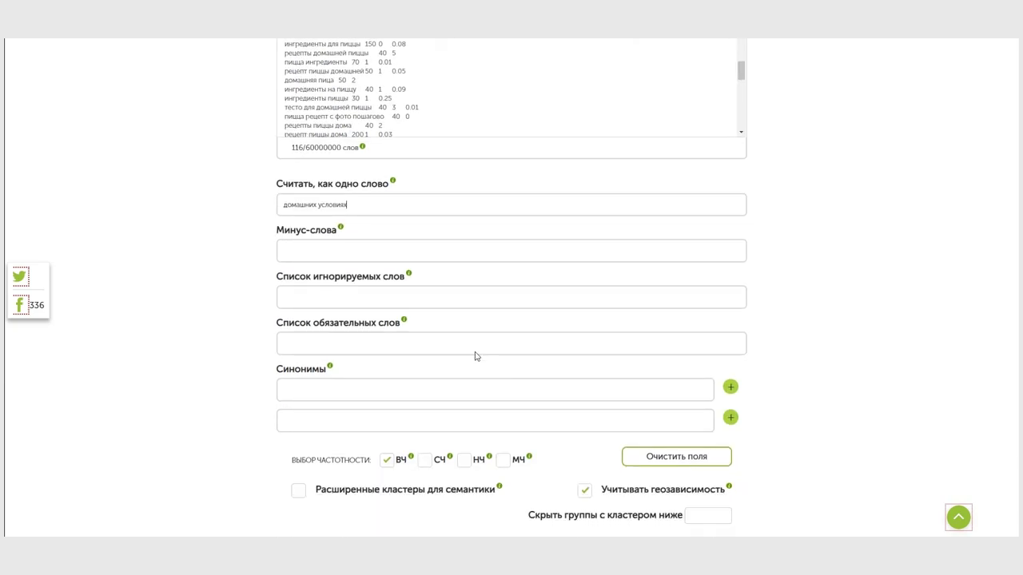
{"action": "left_click", "coordinate": [344, 391]}
{"action": "type", "text": "пицца,пица"}
{"action": "type", "text": " pizza"}
{"action": "scroll", "coordinate": [702, 289], "scroll_direction": "up", "scroll_amount": 1}
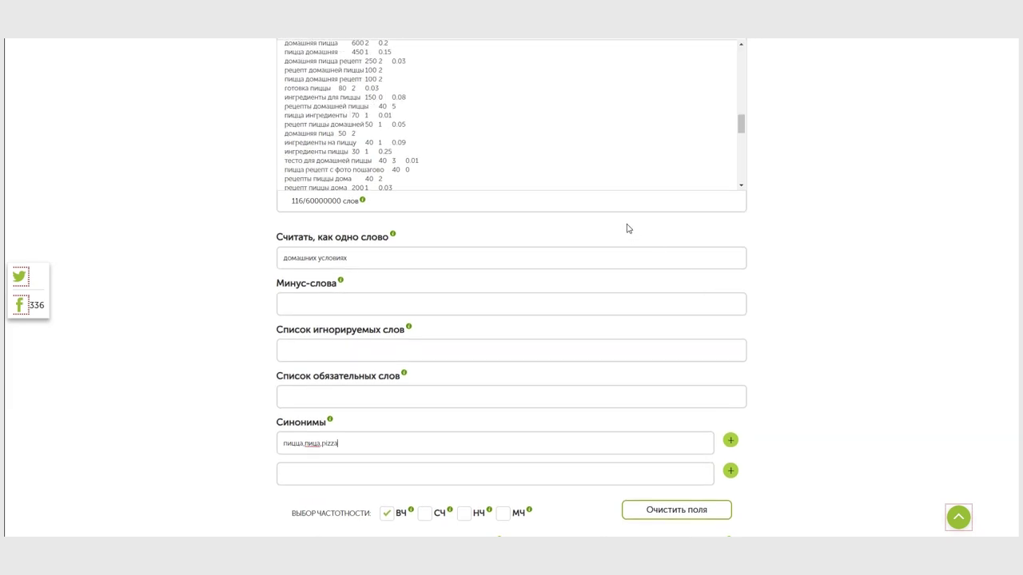
Add "фото" as a minus word for the clustering.
{"action": "left_click", "coordinate": [319, 352]}
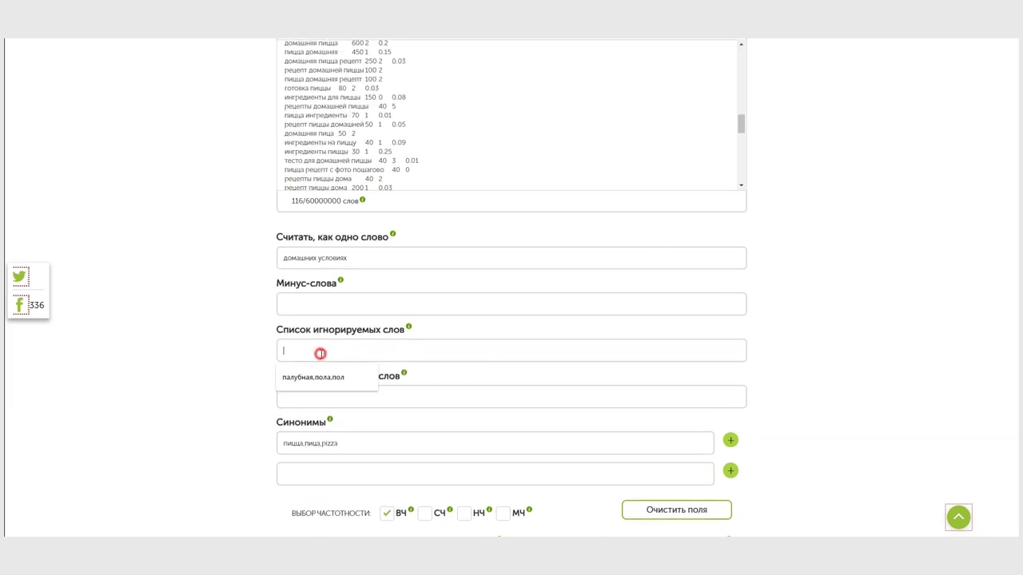
{"action": "left_click", "coordinate": [320, 304]}
{"action": "type", "text": "фо"}
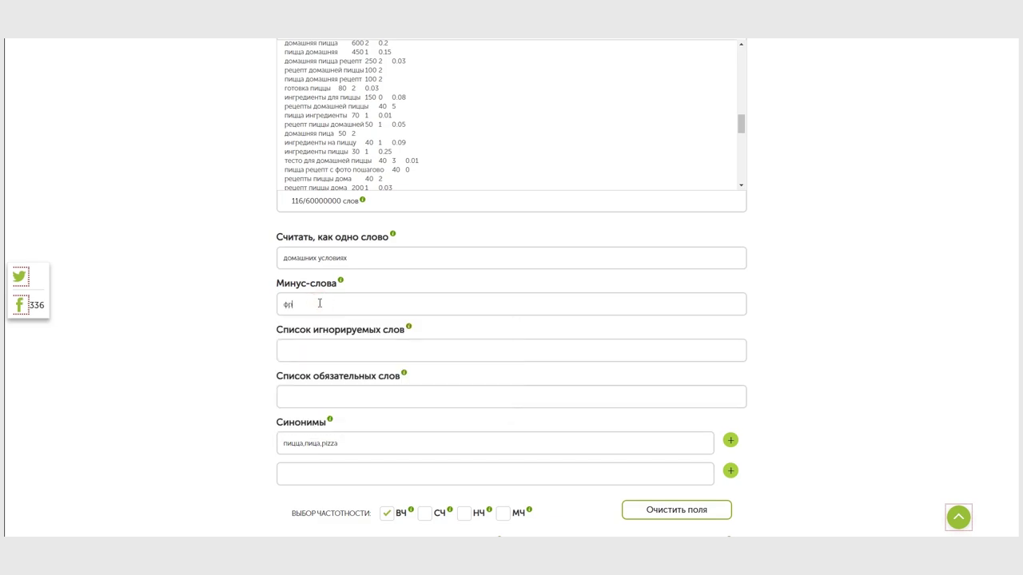
{"action": "type", "text": "лы"}
{"action": "key", "text": "BackSpace"}
{"action": "key", "text": "BackSpace"}
{"action": "type", "text": "ото"}
Fill in the ignored words list with "что,как,почему,для,на".
{"action": "left_click", "coordinate": [407, 329]}
{"action": "type", "text": "что,как,почему,для"}
{"action": "scroll", "coordinate": [543, 142], "scroll_direction": "up", "scroll_amount": 5}
{"action": "scroll", "coordinate": [578, 140], "scroll_direction": "up", "scroll_amount": 5}
{"action": "scroll", "coordinate": [579, 161], "scroll_direction": "up", "scroll_amount": 5}
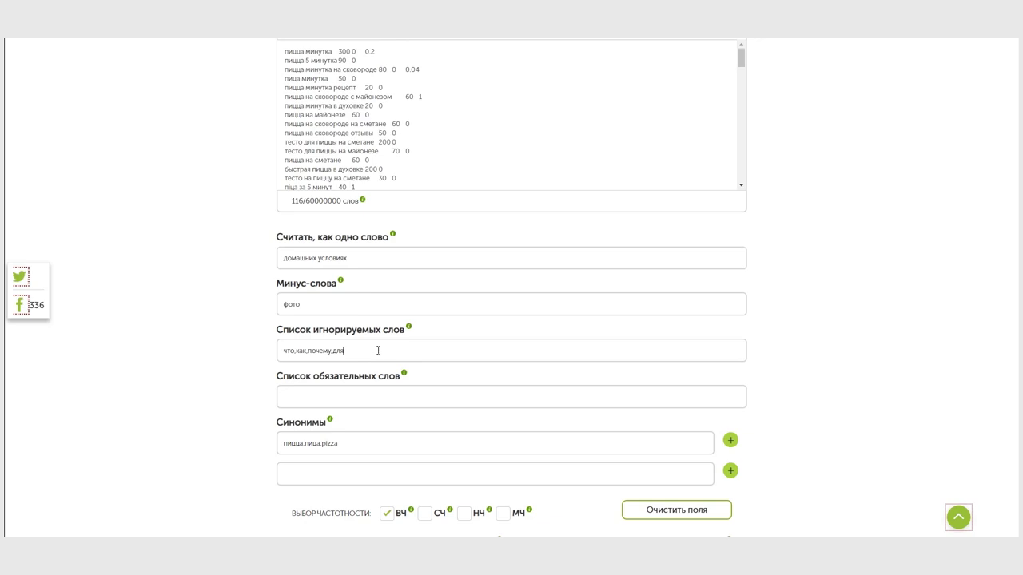
{"action": "type", "text": "на"}
Enter "пицца" in the list of mandatory words.
{"action": "left_click", "coordinate": [370, 397]}
{"action": "left_click", "coordinate": [192, 353]}
{"action": "left_click", "coordinate": [303, 392]}
{"action": "type", "text": "пицца"}
{"action": "scroll", "coordinate": [237, 389], "scroll_direction": "down", "scroll_amount": 2}
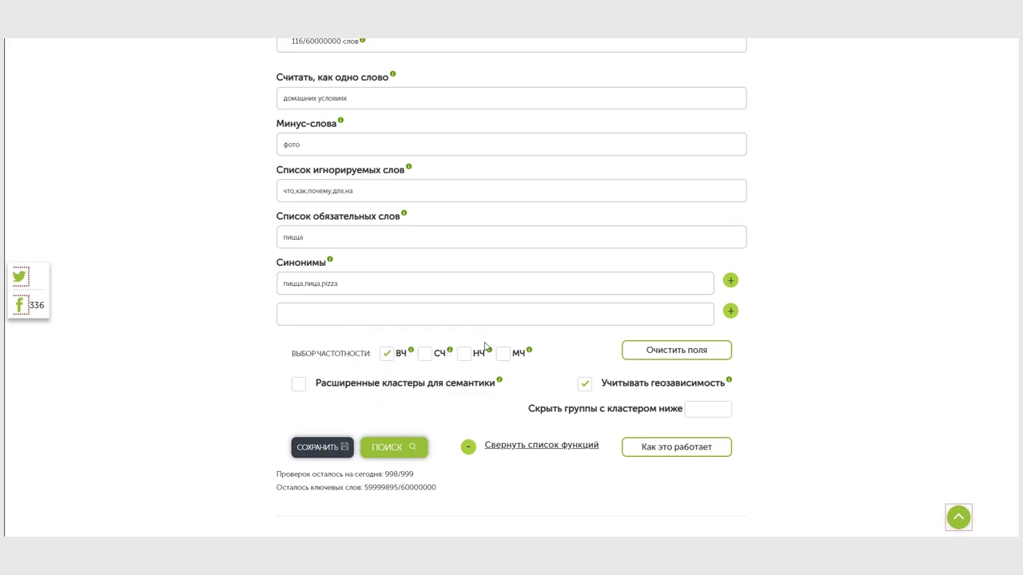
Examine the keyword frequency options and the hint explaining the geo-dependence setting, and review the filled-in fields.
{"action": "mouse_move", "coordinate": [530, 355]}
{"action": "scroll", "coordinate": [578, 407], "scroll_direction": "down", "scroll_amount": 2}
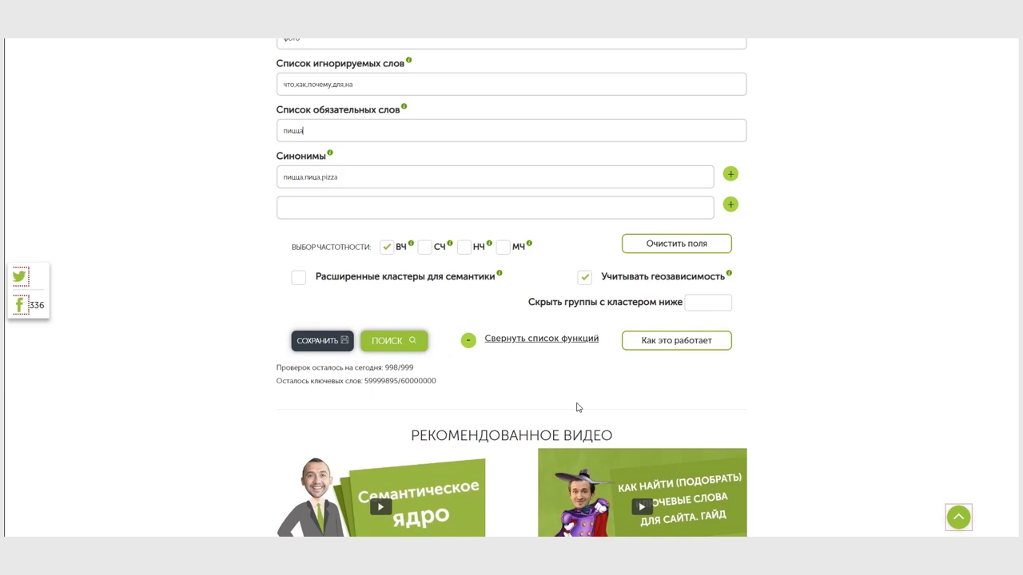
{"action": "scroll", "coordinate": [493, 358], "scroll_direction": "up", "scroll_amount": 2}
{"action": "scroll", "coordinate": [565, 363], "scroll_direction": "down", "scroll_amount": 2}
{"action": "mouse_move", "coordinate": [728, 274]}
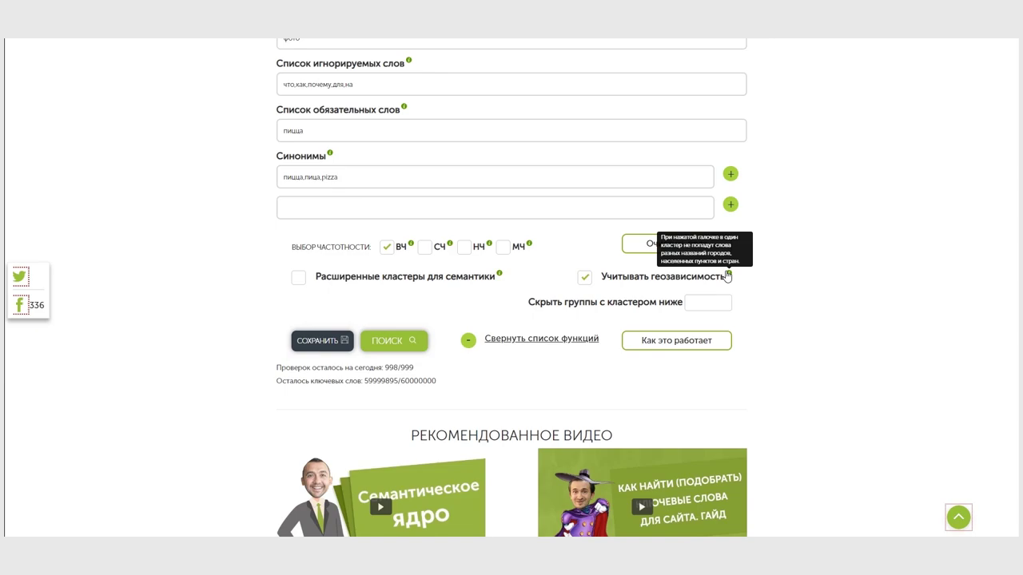
{"action": "left_click", "coordinate": [842, 285]}
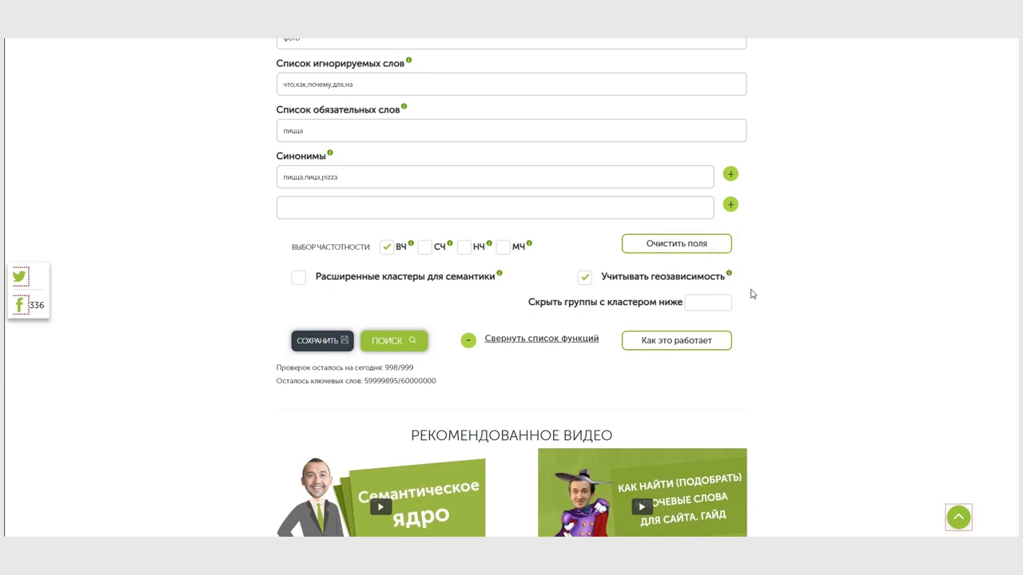
{"action": "scroll", "coordinate": [749, 282], "scroll_direction": "up", "scroll_amount": 1}
{"action": "scroll", "coordinate": [749, 281], "scroll_direction": "down", "scroll_amount": 3}
{"action": "scroll", "coordinate": [727, 263], "scroll_direction": "up", "scroll_amount": 6}
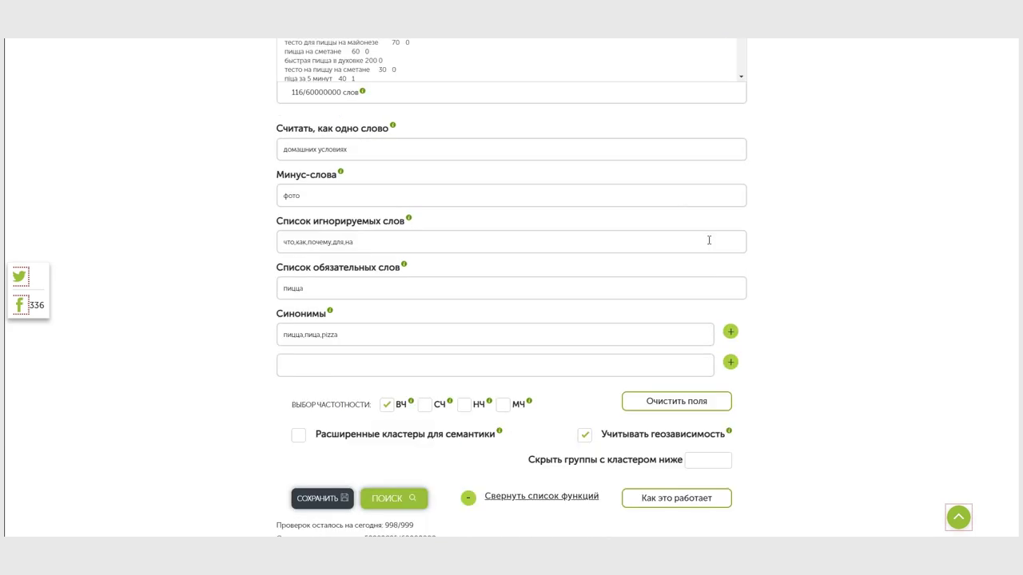
Hide groups with a cluster below 50 and run the keyword clustering.
{"action": "scroll", "coordinate": [718, 256], "scroll_direction": "down", "scroll_amount": 3}
{"action": "scroll", "coordinate": [813, 307], "scroll_direction": "down", "scroll_amount": 3}
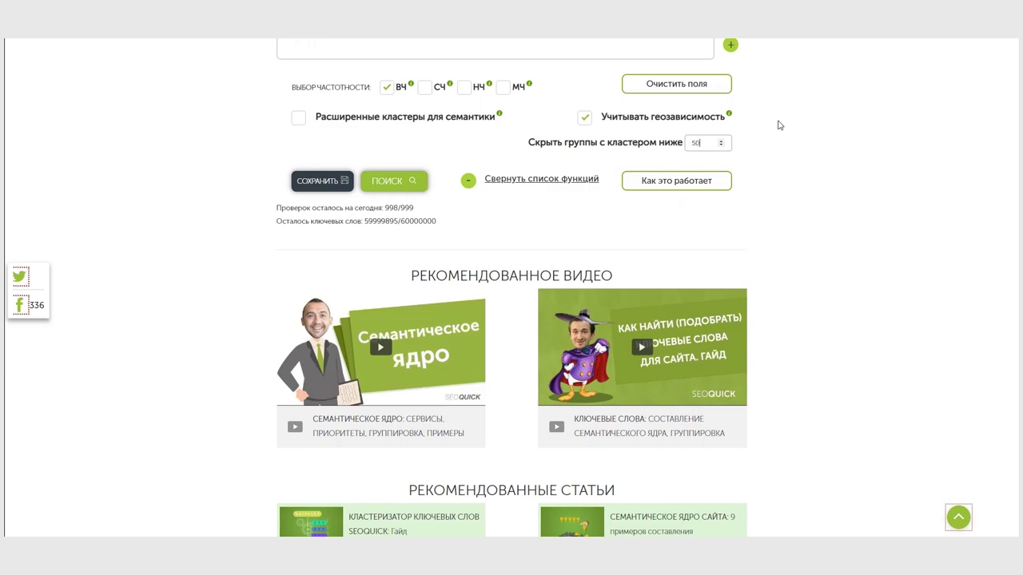
{"action": "left_click", "coordinate": [782, 147]}
{"action": "left_click", "coordinate": [390, 182]}
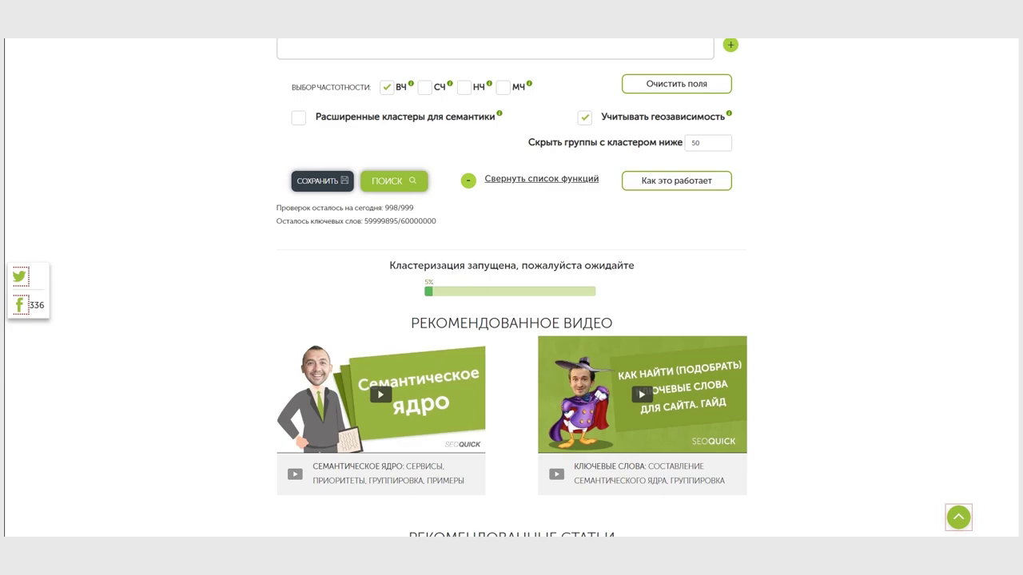
Examine the keywords inside the clusters "пицца рецепт", "начинки для пиццы", "пицца дома" and "пицца с курицей".
{"action": "scroll", "coordinate": [791, 176], "scroll_direction": "up", "scroll_amount": 1}
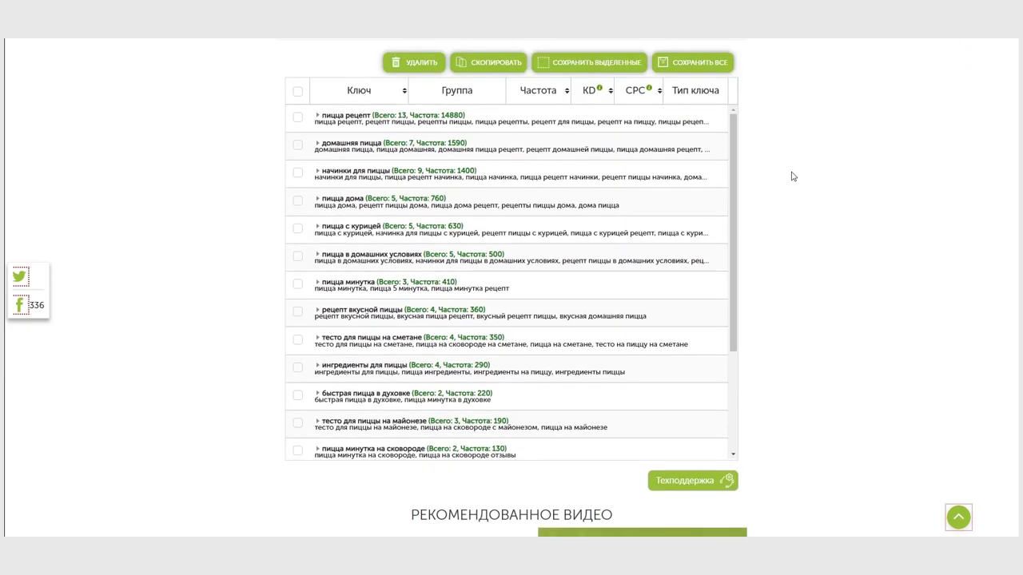
{"action": "scroll", "coordinate": [792, 177], "scroll_direction": "down", "scroll_amount": 1}
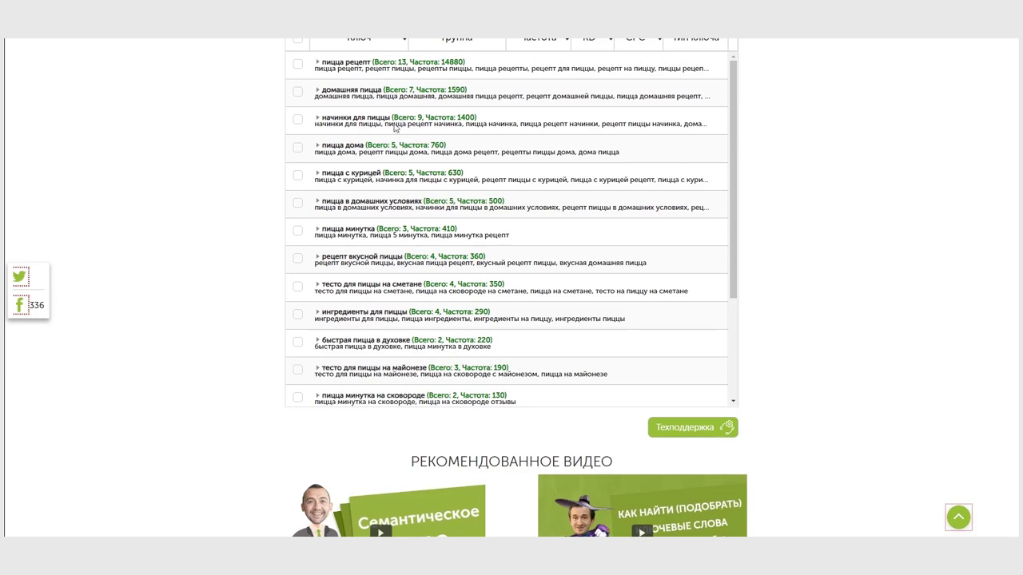
{"action": "left_click", "coordinate": [323, 65]}
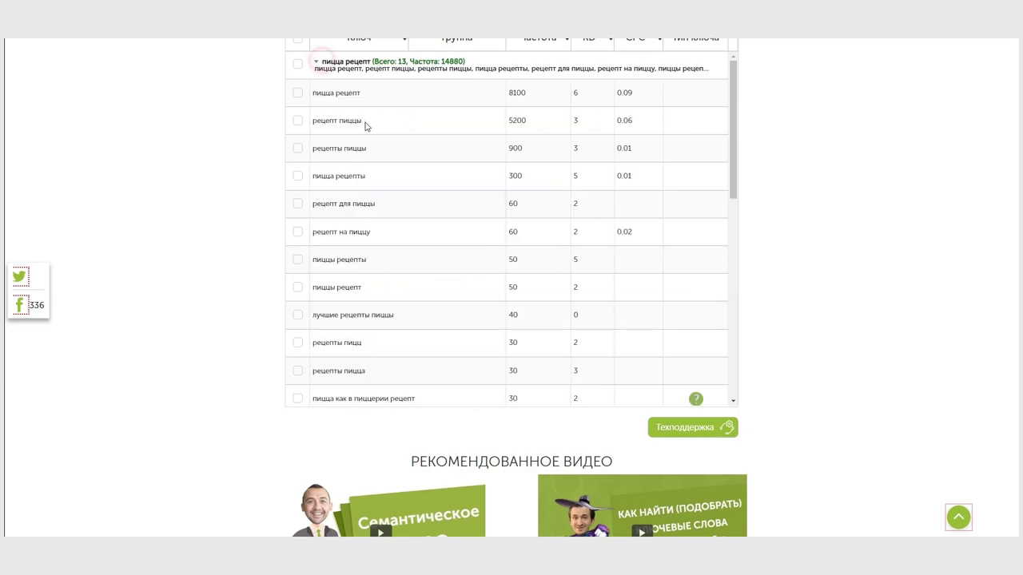
{"action": "left_click", "coordinate": [326, 62]}
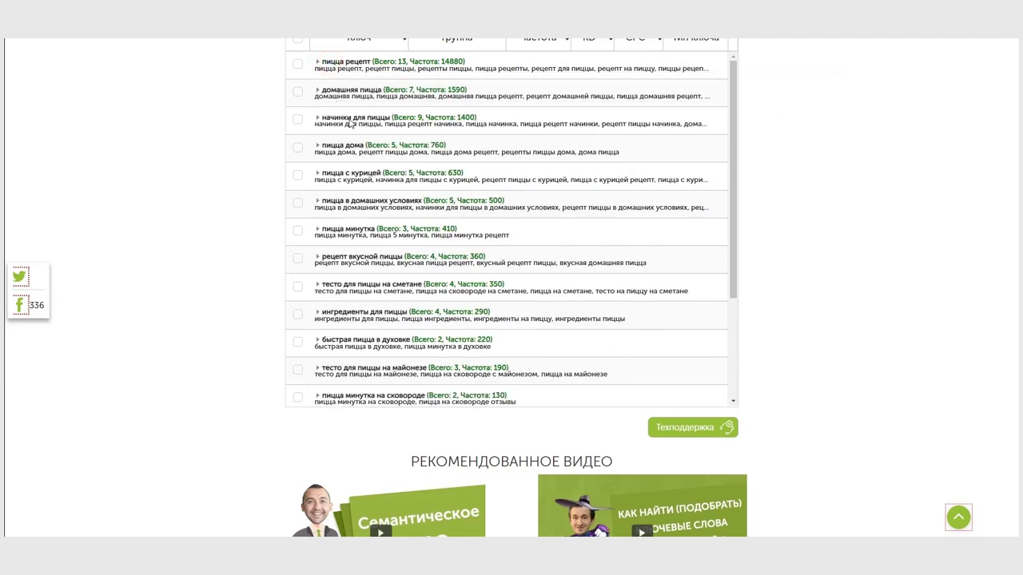
{"action": "left_click", "coordinate": [349, 122]}
{"action": "scroll", "coordinate": [413, 192], "scroll_direction": "down", "scroll_amount": 2}
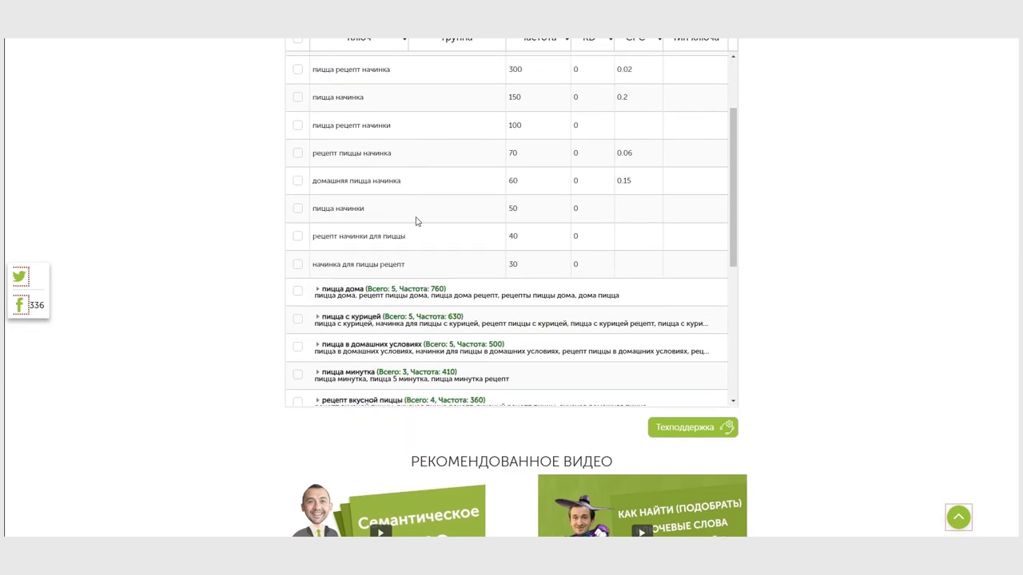
{"action": "left_click", "coordinate": [356, 290]}
{"action": "scroll", "coordinate": [480, 287], "scroll_direction": "down", "scroll_amount": 4}
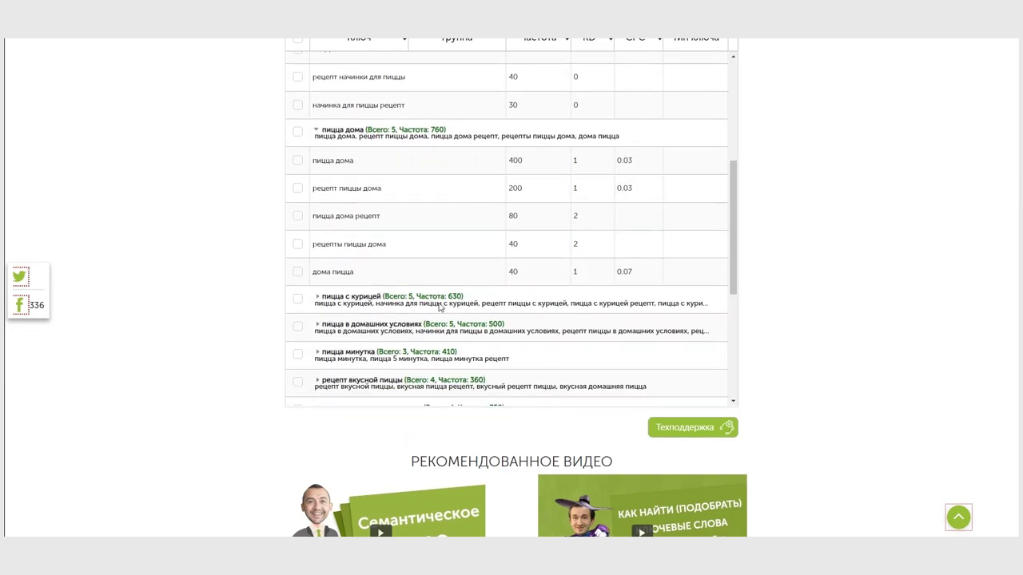
{"action": "left_click", "coordinate": [411, 296]}
{"action": "scroll", "coordinate": [438, 297], "scroll_direction": "down", "scroll_amount": 2}
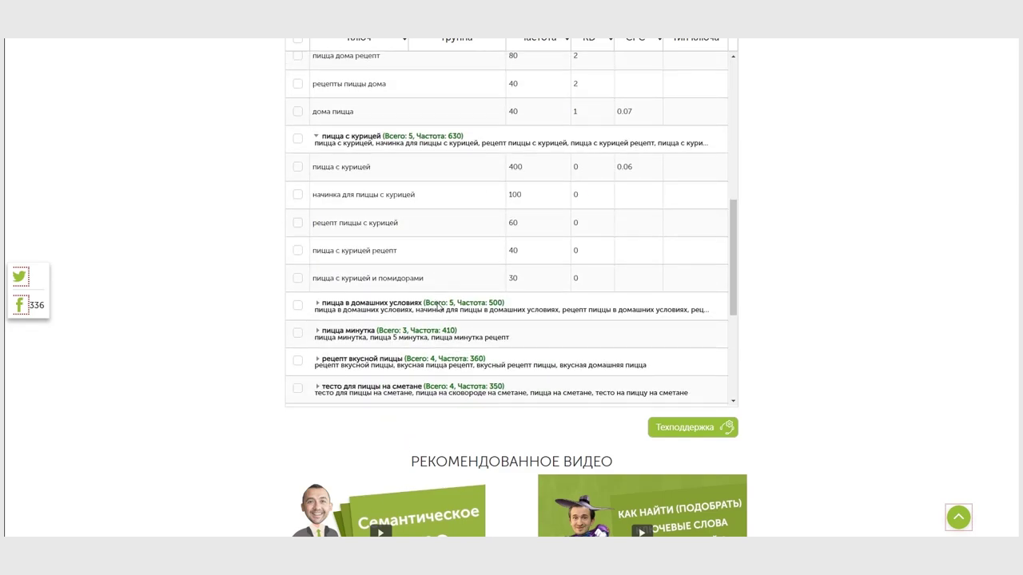
Examine the keywords inside the clusters "пицца в домашних условиях", "пицца минутка", "рецепт вкусной пиццы" and "тесто для пиццы на сметане".
{"action": "left_click", "coordinate": [438, 305]}
{"action": "scroll", "coordinate": [438, 304], "scroll_direction": "down", "scroll_amount": 2}
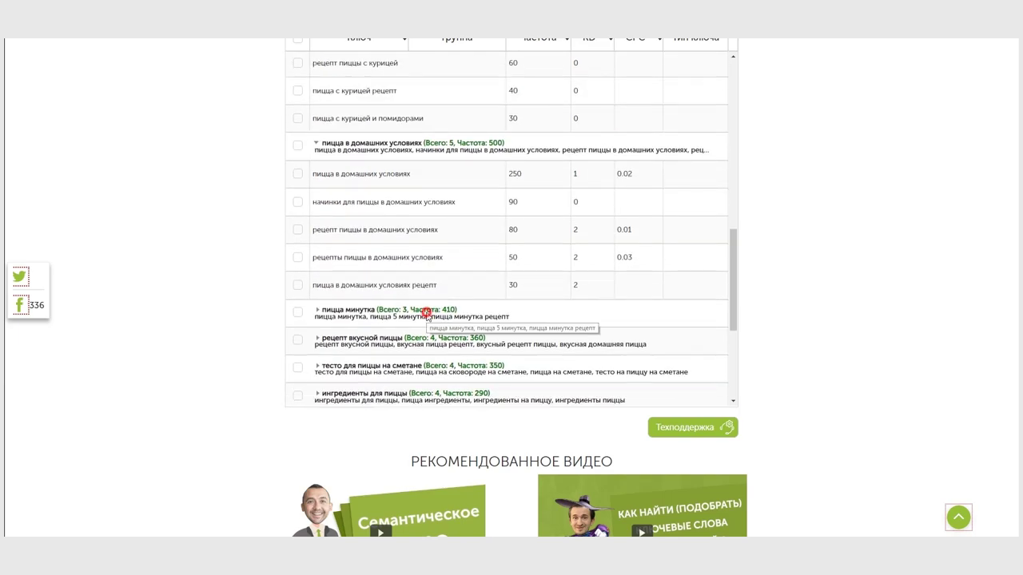
{"action": "left_click", "coordinate": [432, 311]}
{"action": "scroll", "coordinate": [436, 288], "scroll_direction": "down", "scroll_amount": 2}
{"action": "left_click", "coordinate": [435, 273]}
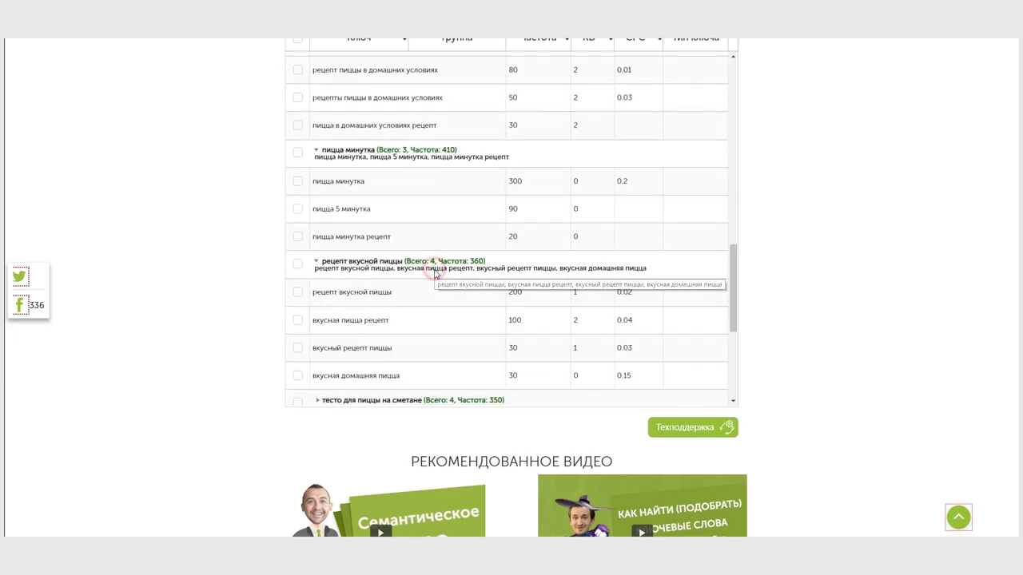
{"action": "scroll", "coordinate": [441, 286], "scroll_direction": "down", "scroll_amount": 2}
{"action": "left_click", "coordinate": [433, 242]}
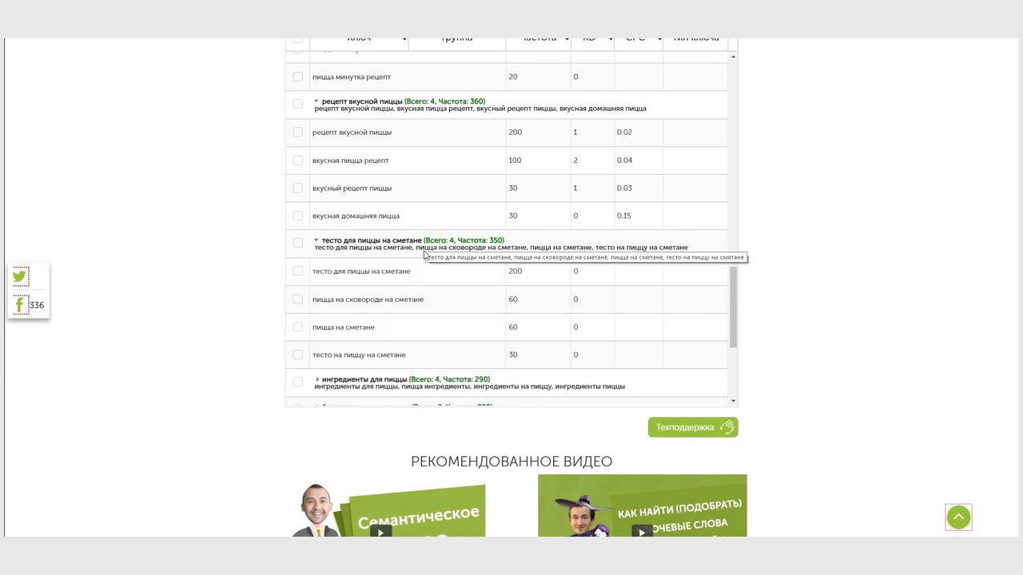
Examine the keywords inside the clusters "ингредиенты для пиццы" and "быстрая пицца в духовке".
{"action": "scroll", "coordinate": [424, 254], "scroll_direction": "down", "scroll_amount": 3}
{"action": "left_click", "coordinate": [393, 273]}
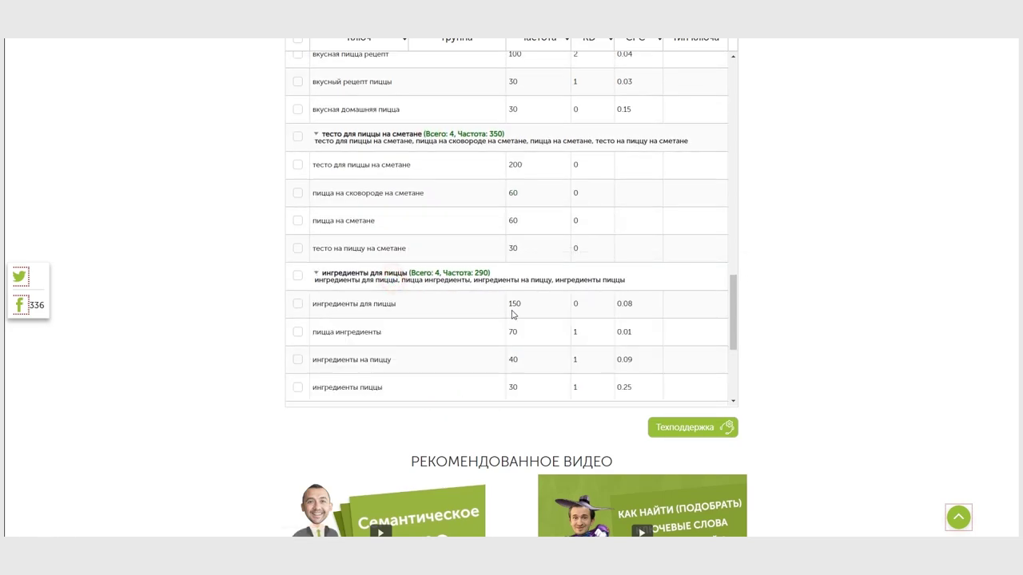
{"action": "scroll", "coordinate": [423, 314], "scroll_direction": "down", "scroll_amount": 4}
{"action": "left_click", "coordinate": [445, 260]}
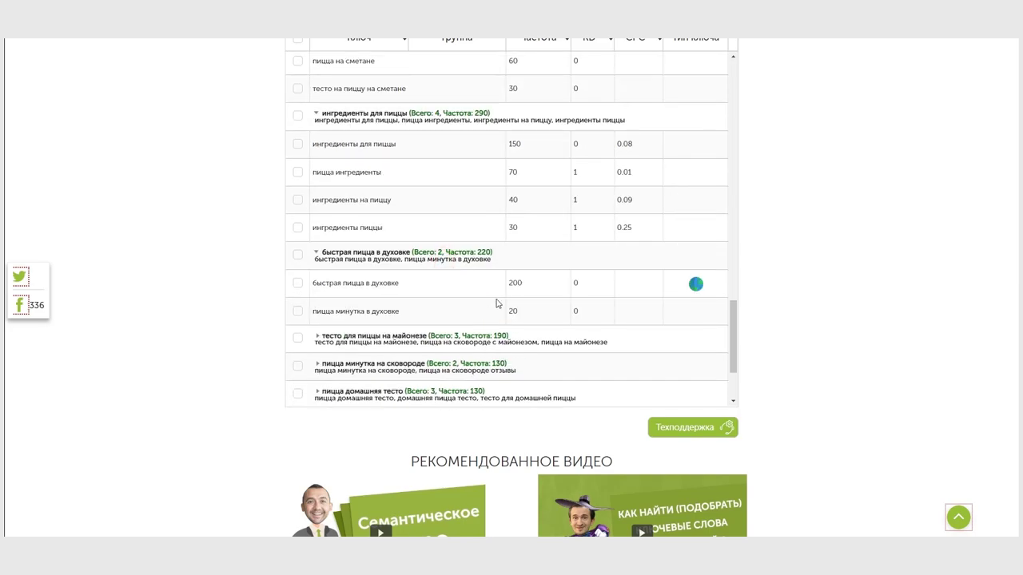
{"action": "scroll", "coordinate": [495, 302], "scroll_direction": "down", "scroll_amount": 3}
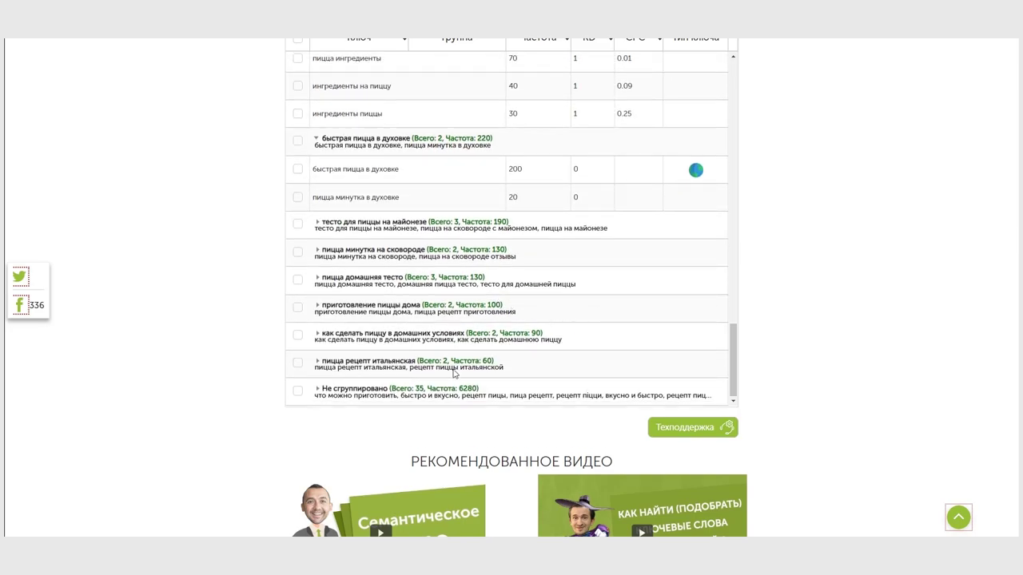
Examine the keywords in the ungrouped section "Не сгруппировано" and collapse it again.
{"action": "left_click", "coordinate": [317, 392]}
{"action": "scroll", "coordinate": [392, 380], "scroll_direction": "down", "scroll_amount": 10}
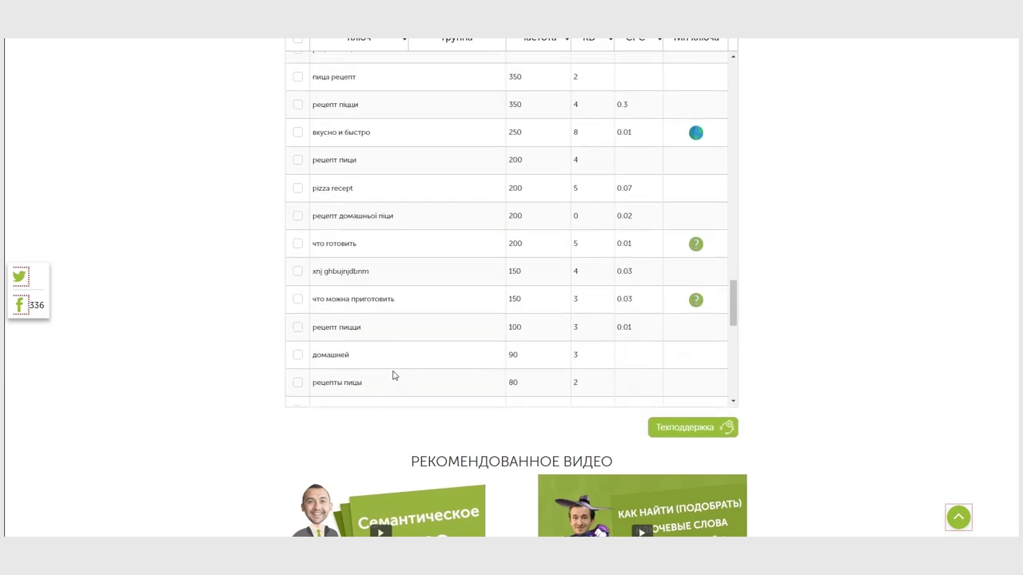
{"action": "scroll", "coordinate": [396, 368], "scroll_direction": "up", "scroll_amount": 5}
{"action": "left_click", "coordinate": [327, 179]}
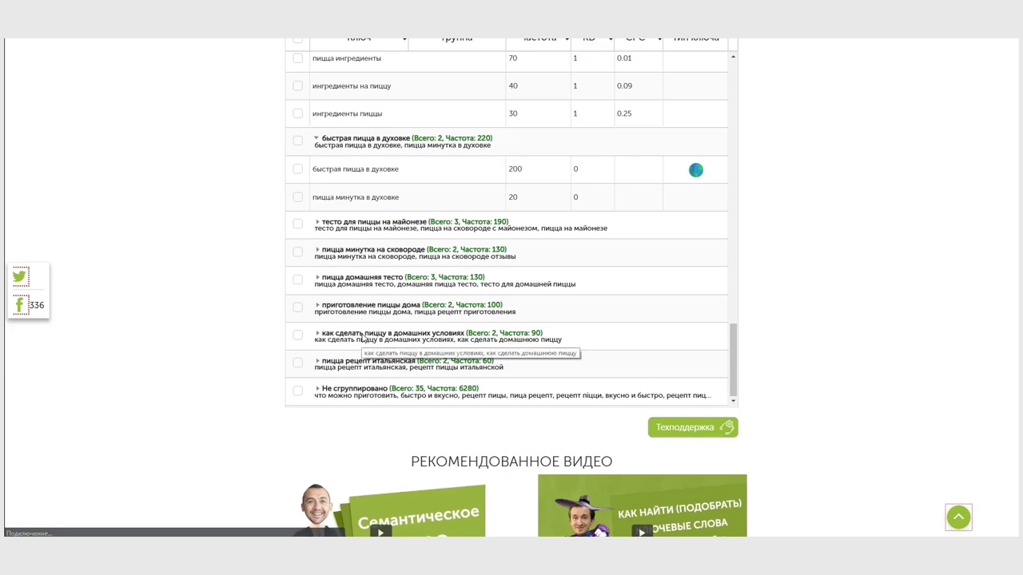
Examine the keywords inside the clusters "приготовление пиццы дома" and "пицца домашняя тесто".
{"action": "left_click", "coordinate": [369, 310]}
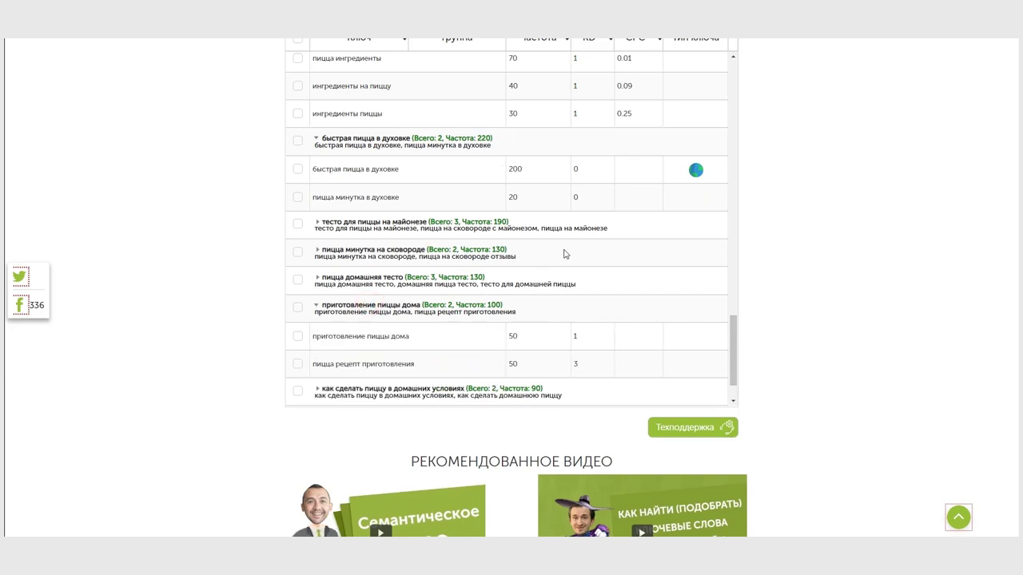
{"action": "left_click", "coordinate": [377, 279]}
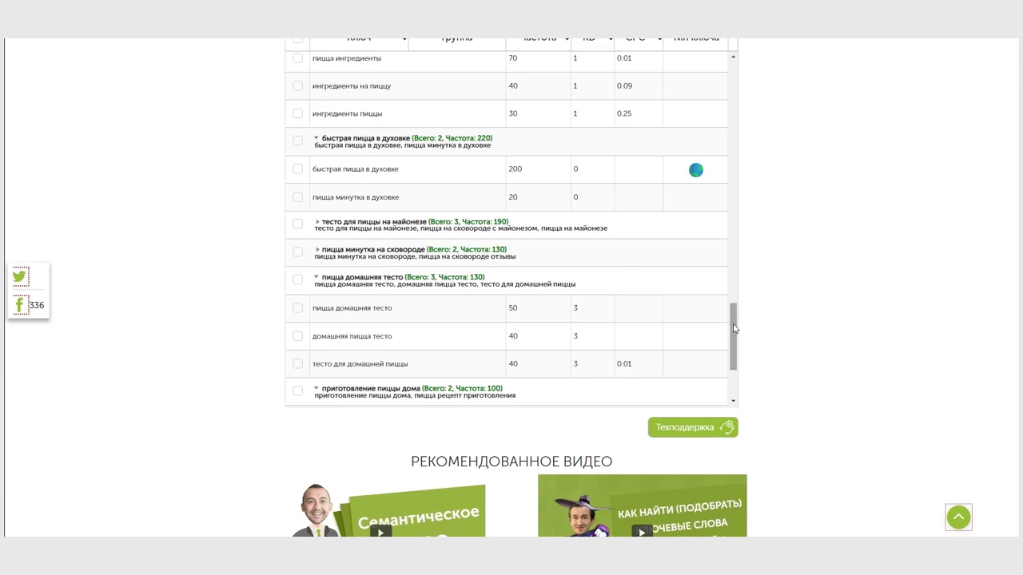
{"action": "left_click_drag", "start_coordinate": [733, 328], "coordinate": [741, 67]}
Review the source keyword list through to its last entries.
{"action": "scroll", "coordinate": [783, 269], "scroll_direction": "up", "scroll_amount": 10}
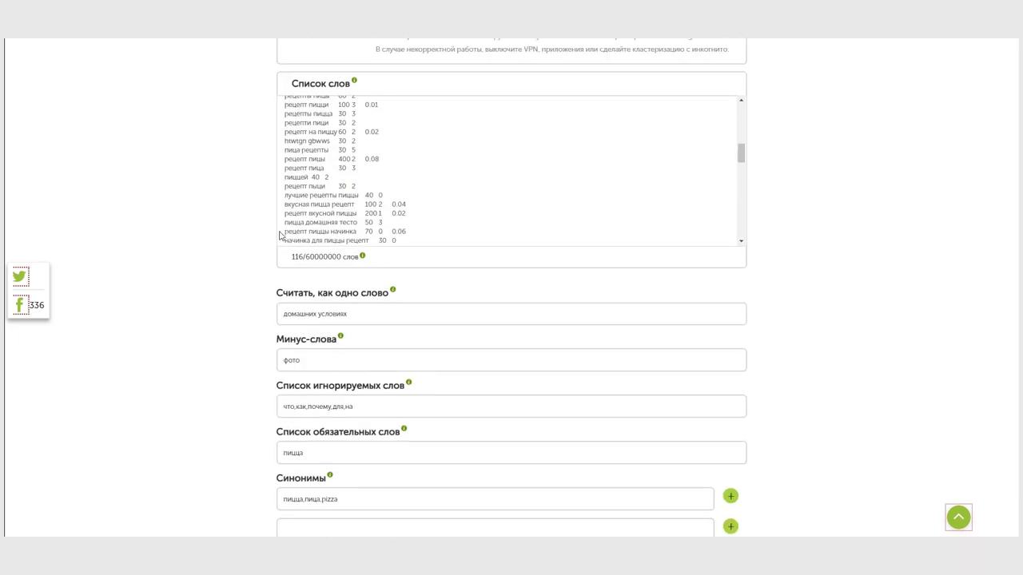
{"action": "left_click_drag", "start_coordinate": [742, 235], "coordinate": [473, 390]}
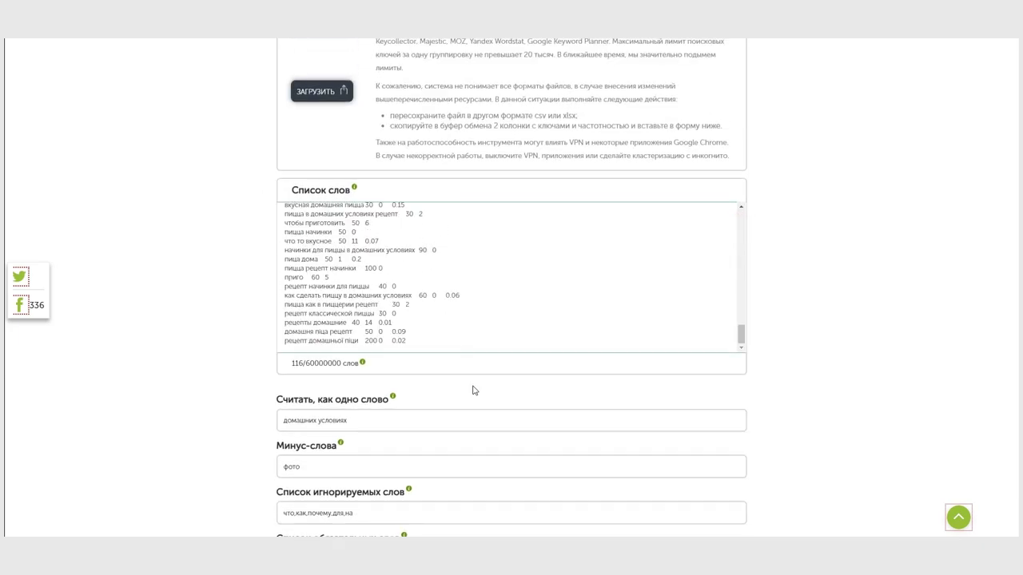
{"action": "scroll", "coordinate": [337, 252], "scroll_direction": "down", "scroll_amount": 3}
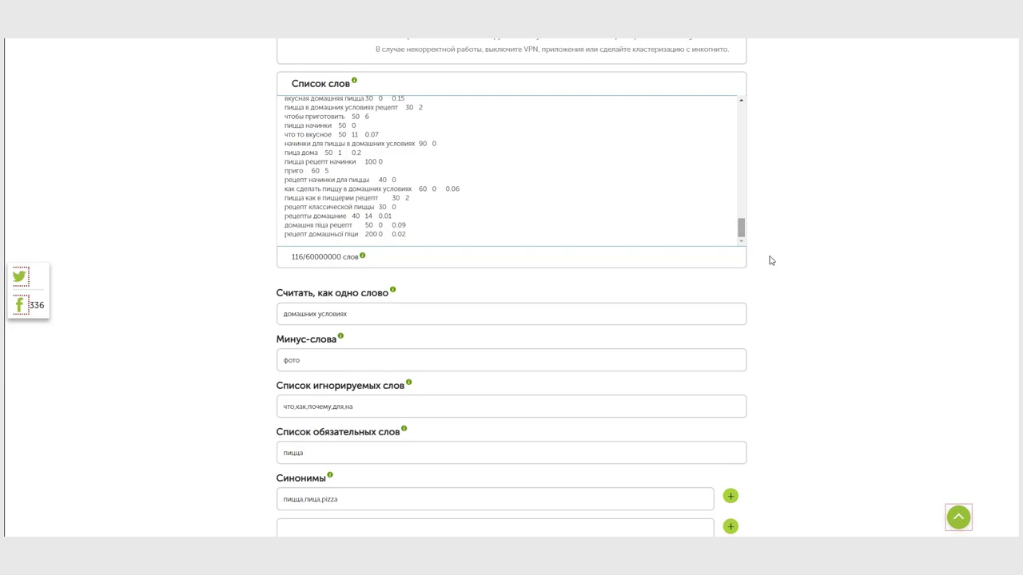
Review the advanced clustering settings, from single-word phrases, minus words, ignored and mandatory words to synonyms and frequency, alongside the results.
{"action": "scroll", "coordinate": [771, 260], "scroll_direction": "down", "scroll_amount": 8}
{"action": "scroll", "coordinate": [735, 193], "scroll_direction": "down", "scroll_amount": 10}
{"action": "scroll", "coordinate": [758, 242], "scroll_direction": "up", "scroll_amount": 5}
{"action": "scroll", "coordinate": [572, 329], "scroll_direction": "down", "scroll_amount": 1}
{"action": "scroll", "coordinate": [301, 347], "scroll_direction": "up", "scroll_amount": 3}
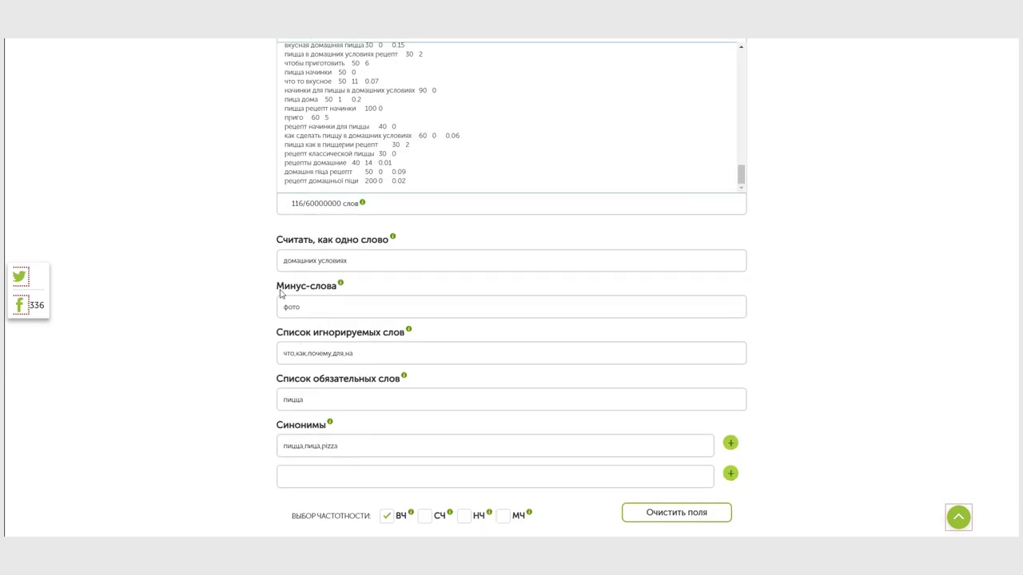
{"action": "left_click", "coordinate": [378, 261]}
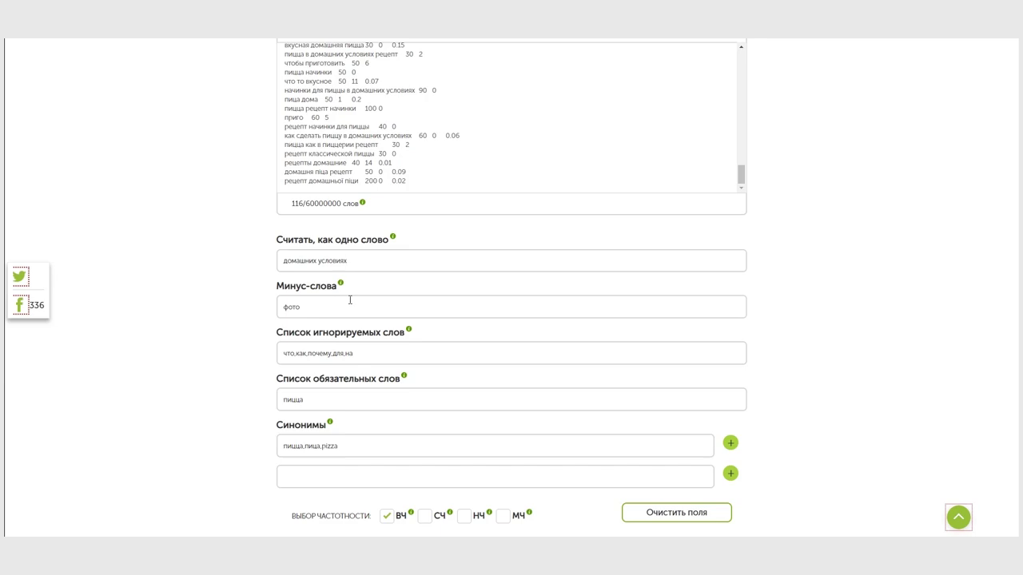
{"action": "scroll", "coordinate": [347, 333], "scroll_direction": "down", "scroll_amount": 2}
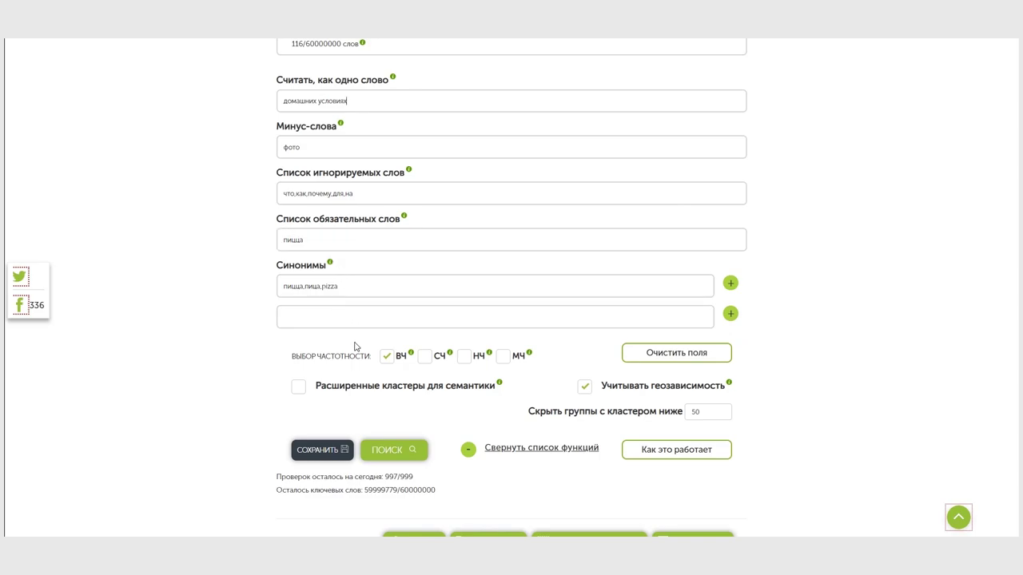
{"action": "scroll", "coordinate": [250, 348], "scroll_direction": "down", "scroll_amount": 8}
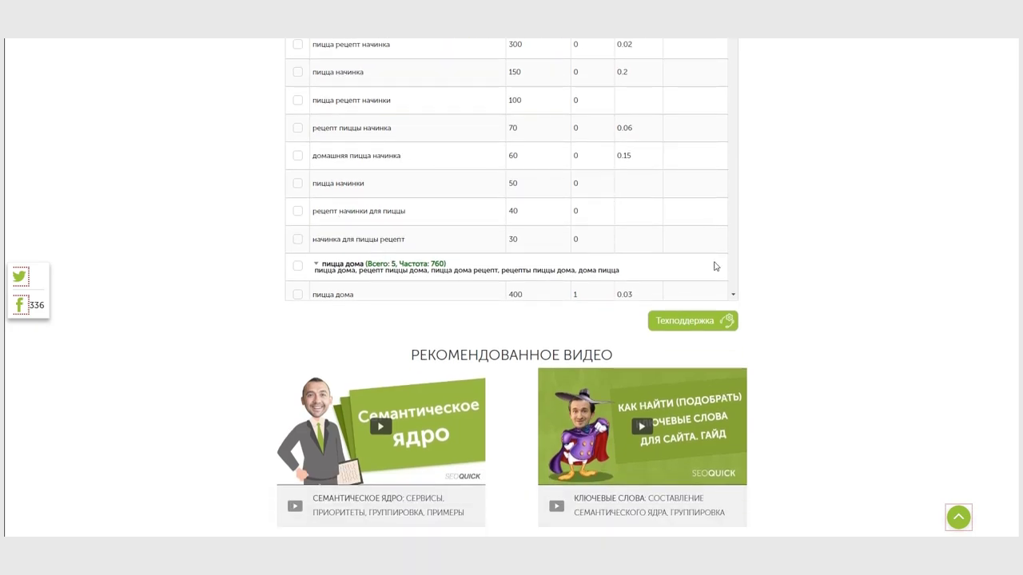
{"action": "scroll", "coordinate": [724, 400], "scroll_direction": "up", "scroll_amount": 4}
{"action": "scroll", "coordinate": [807, 247], "scroll_direction": "up", "scroll_amount": 10}
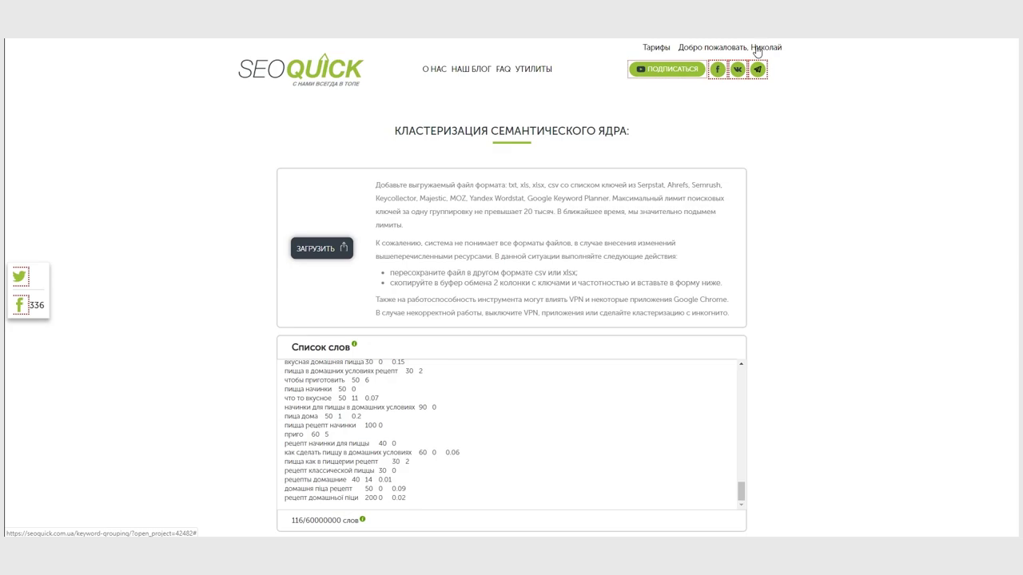
Open the personal account and view the 4 July clustering entry for "пицца рецепт" in the history.
{"action": "left_click", "coordinate": [763, 51]}
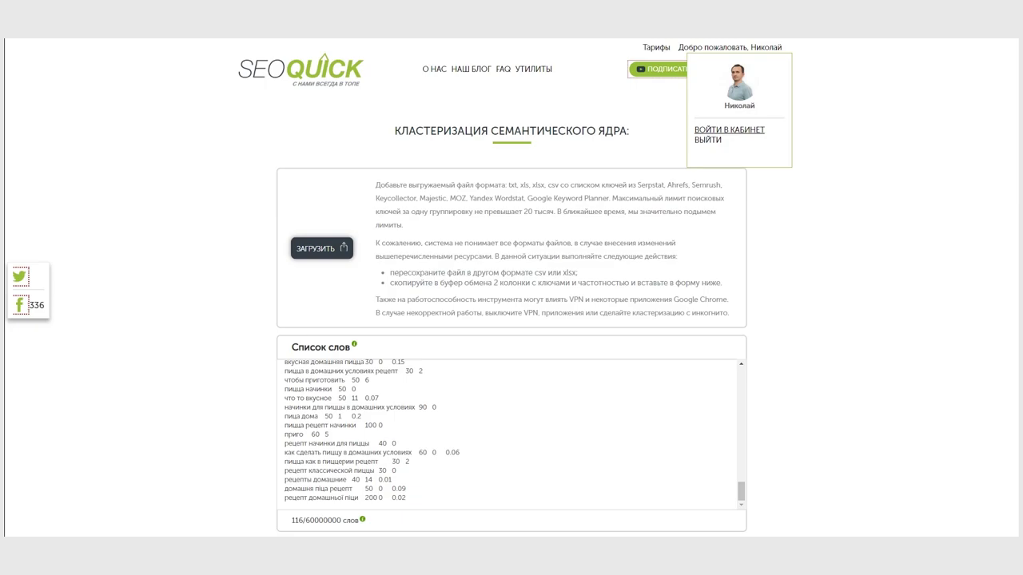
{"action": "left_click", "coordinate": [729, 129]}
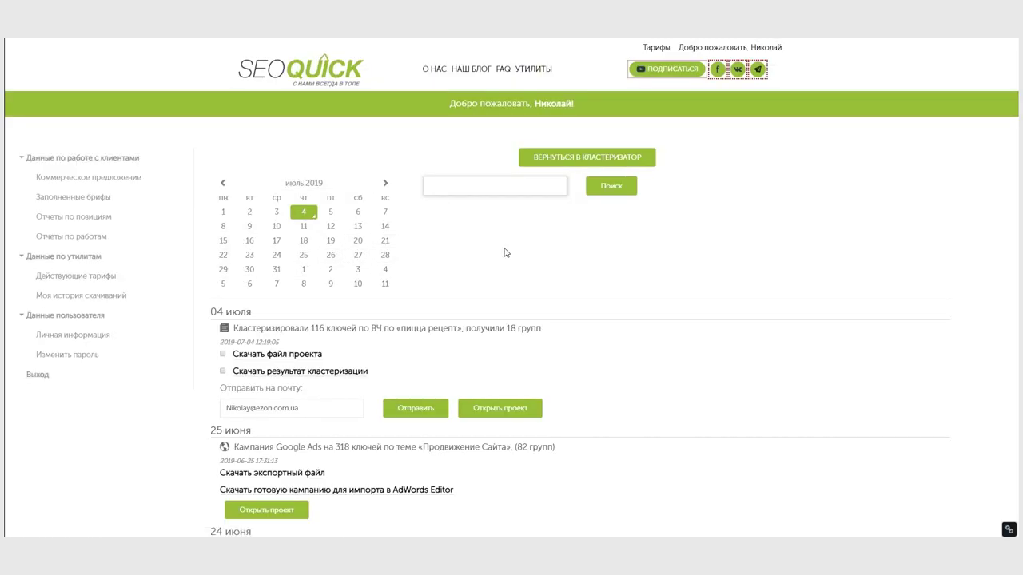
{"action": "scroll", "coordinate": [504, 252], "scroll_direction": "down", "scroll_amount": 1}
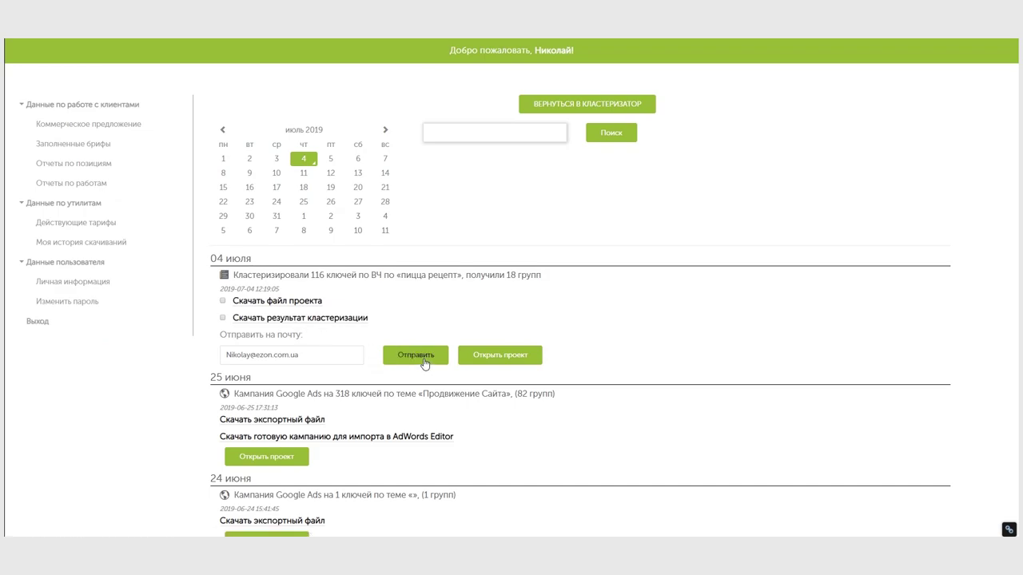
Open the saved "пицца рецепт" project from the history and run its clustering again.
{"action": "left_click", "coordinate": [496, 356]}
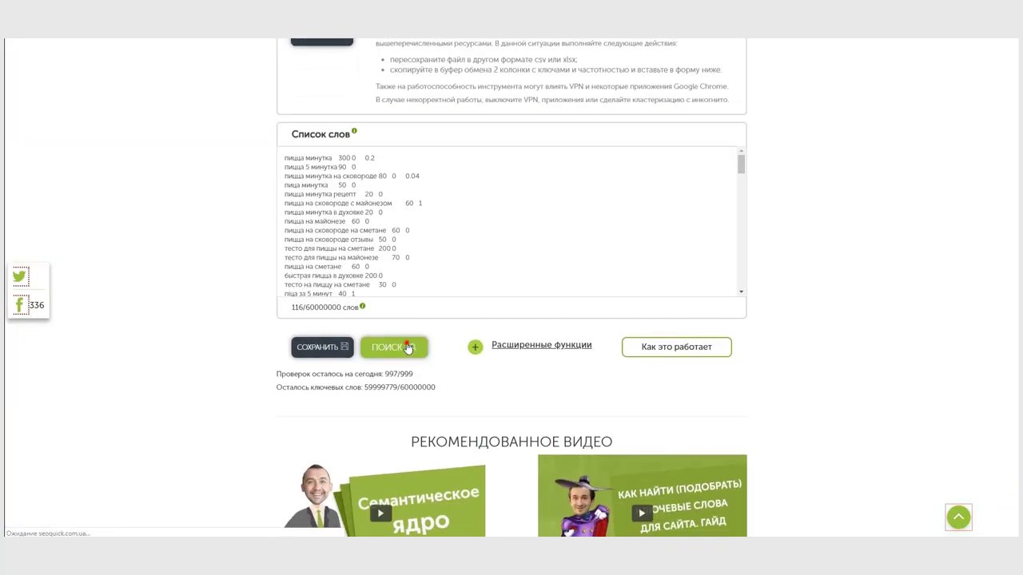
{"action": "left_click", "coordinate": [407, 347]}
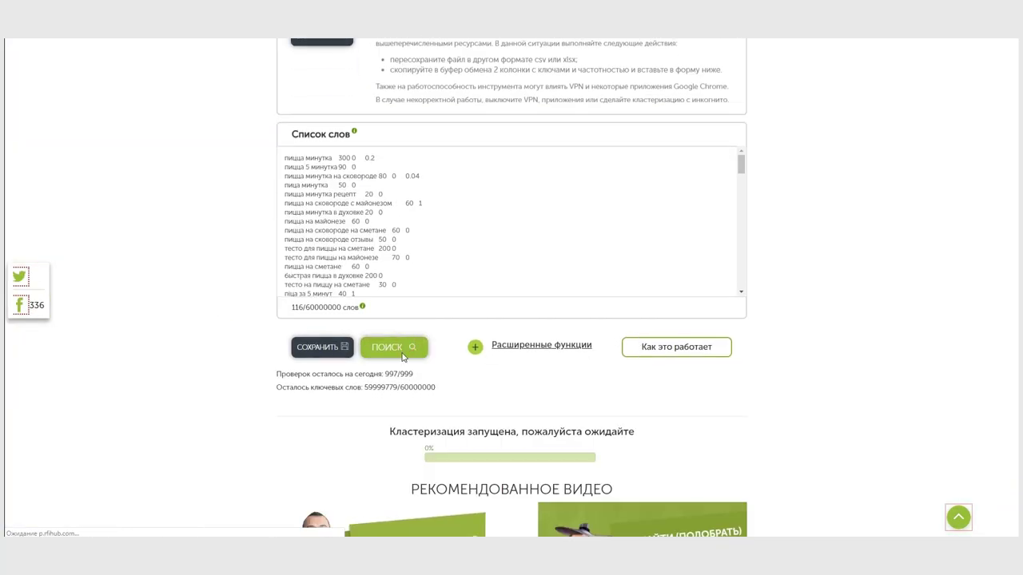
{"action": "scroll", "coordinate": [785, 392], "scroll_direction": "down", "scroll_amount": 3}
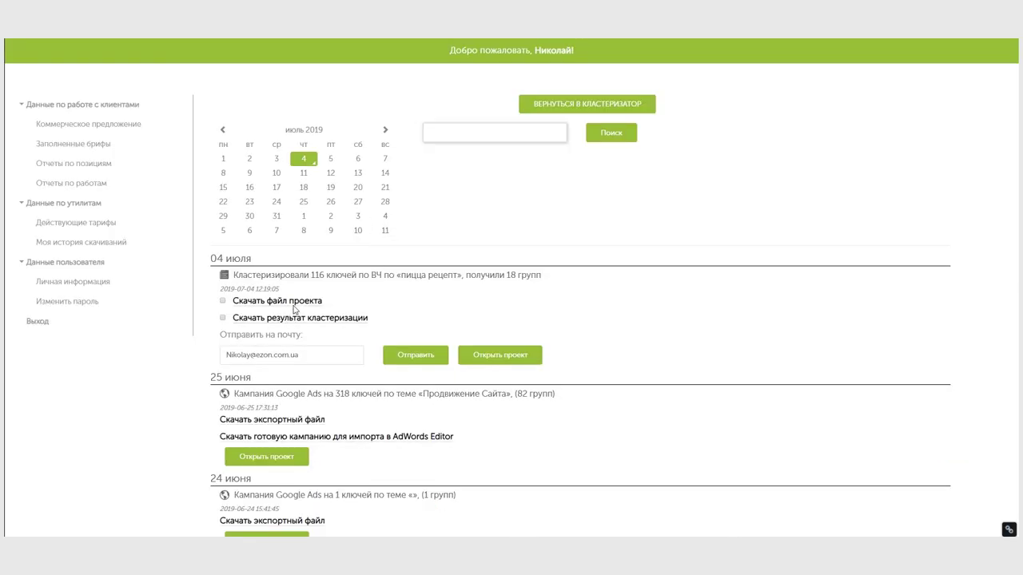
Download the clustering result of the "пицца рецепт" project and open it in Excel with editing enabled.
{"action": "left_click", "coordinate": [305, 320]}
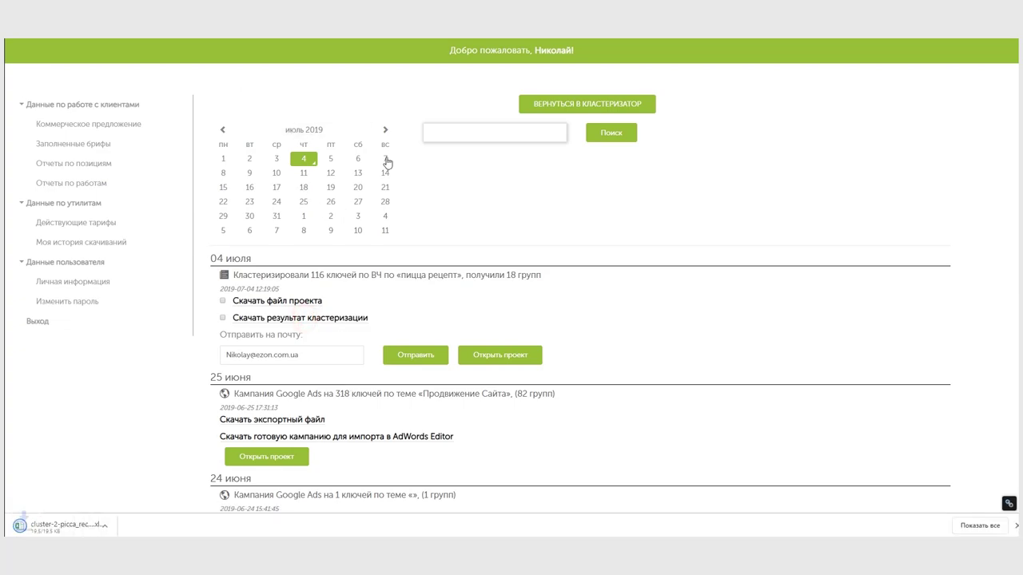
{"action": "left_click", "coordinate": [83, 528]}
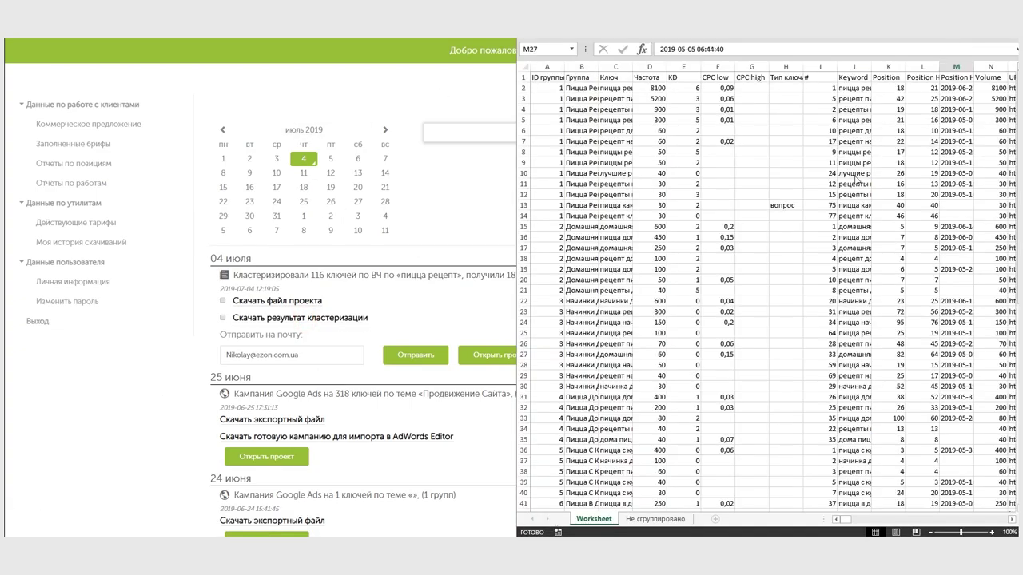
{"action": "left_click", "coordinate": [523, 68]}
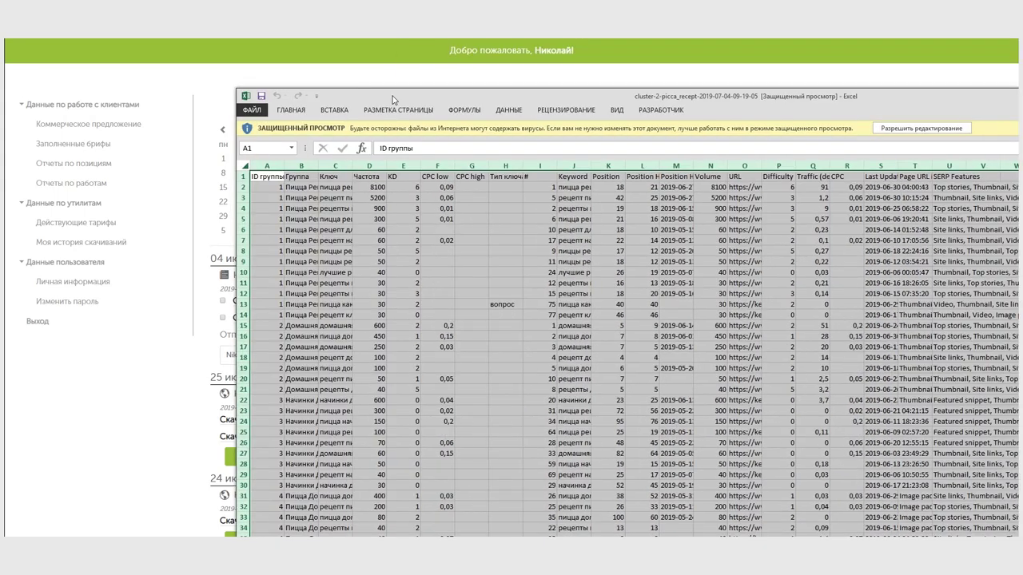
{"action": "left_click_drag", "start_coordinate": [393, 99], "coordinate": [317, 85]}
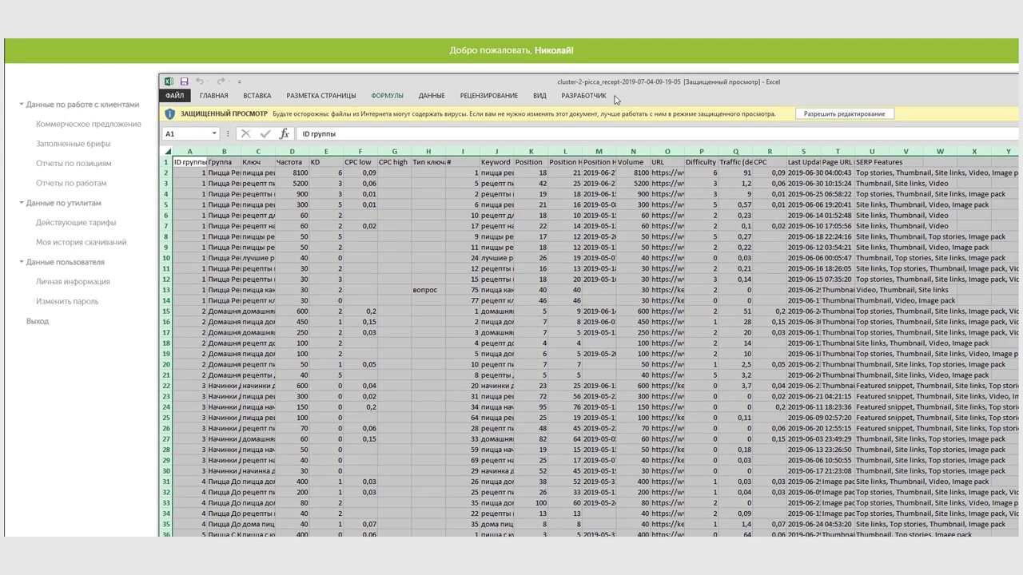
{"action": "left_click", "coordinate": [839, 114]}
{"action": "key", "text": "alt+Tab"}
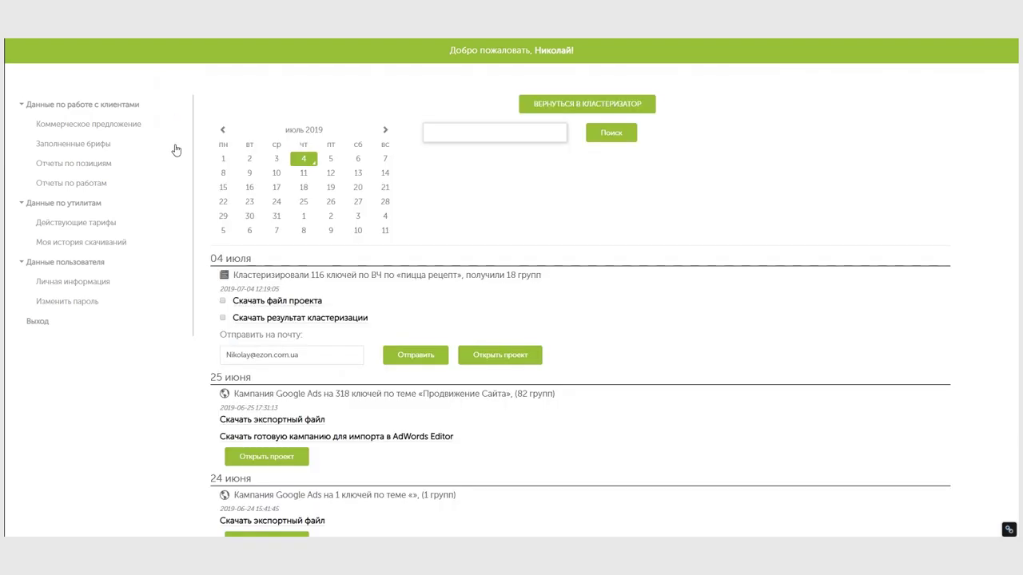
{"action": "key", "text": "alt+Tab"}
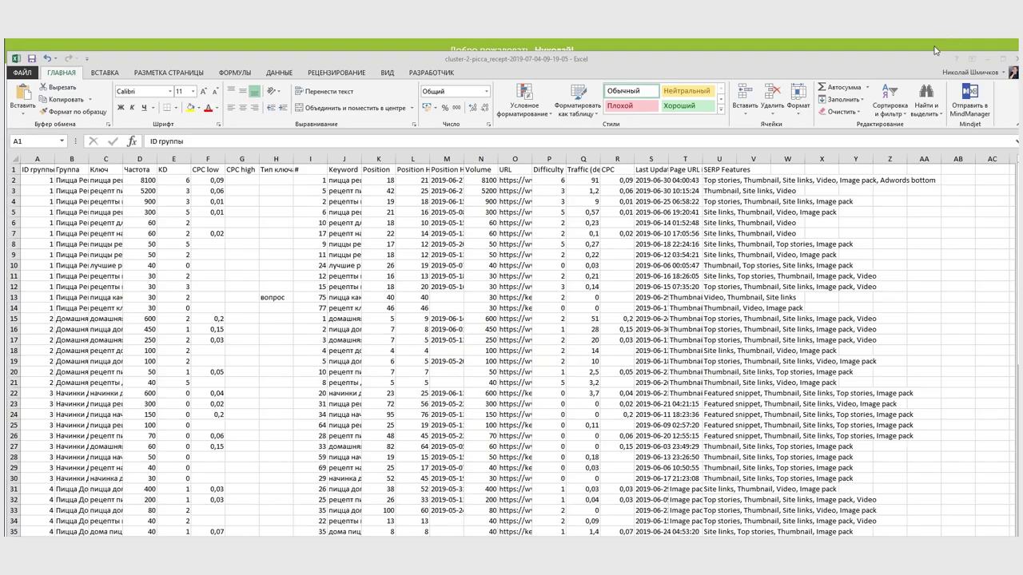
Fit all column widths to their contents and review the exported keywords with their groups.
{"action": "left_click", "coordinate": [14, 159]}
{"action": "double_click", "coordinate": [55, 158]}
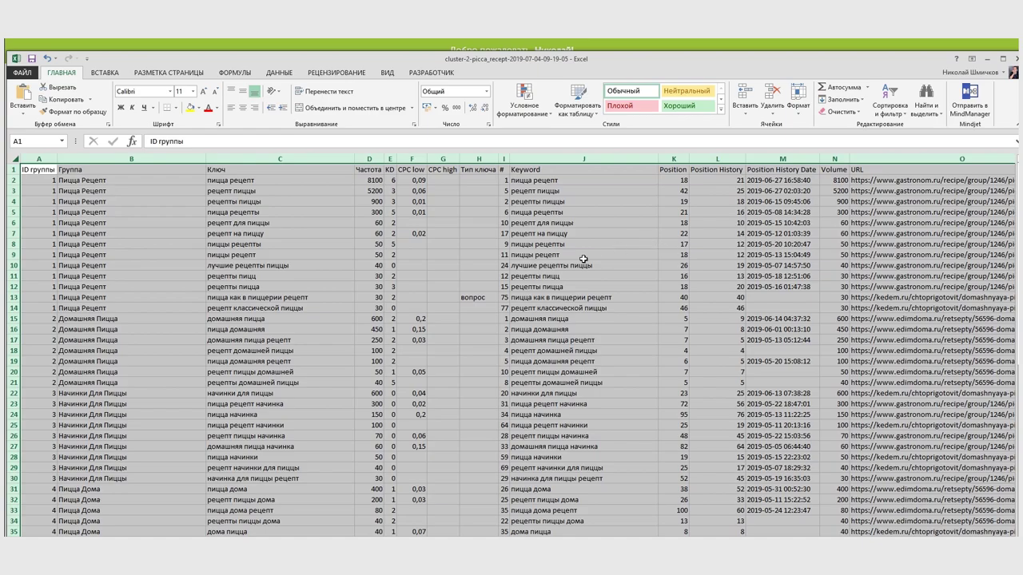
{"action": "left_click_drag", "start_coordinate": [568, 191], "coordinate": [224, 372]}
{"action": "scroll", "coordinate": [248, 336], "scroll_direction": "down", "scroll_amount": 9}
{"action": "scroll", "coordinate": [138, 334], "scroll_direction": "up", "scroll_amount": 9}
{"action": "left_click_drag", "start_coordinate": [50, 181], "coordinate": [232, 304]}
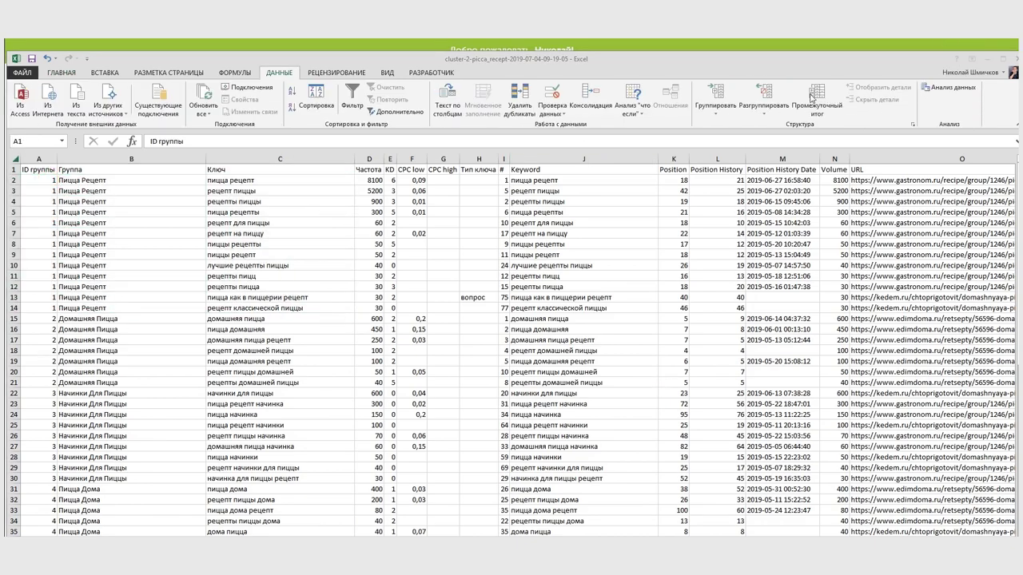
Add subtotals above the data that sum "Частота" for each "Группа", and delete the grand total row "Общий итог".
{"action": "left_click", "coordinate": [808, 97]}
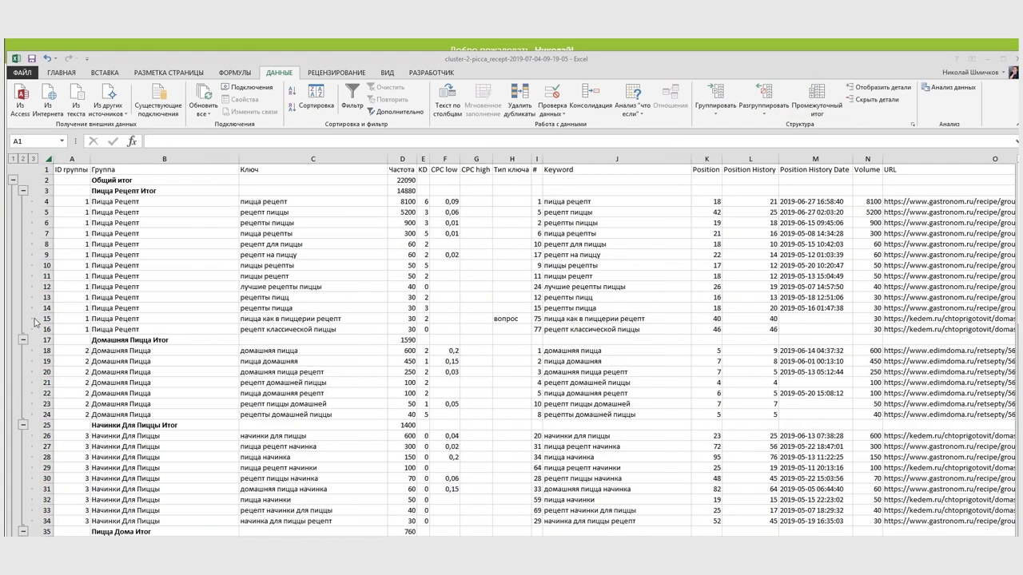
{"action": "left_click", "coordinate": [46, 180]}
{"action": "right_click", "coordinate": [46, 180]}
{"action": "left_click", "coordinate": [80, 266]}
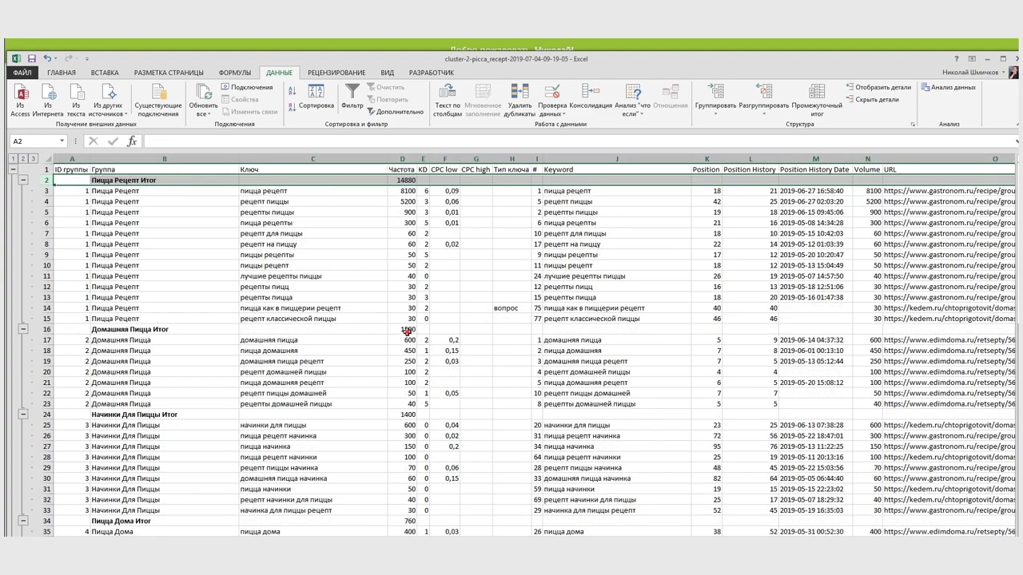
Review the frequency subtotals of the keyword groups down the sheet.
{"action": "left_click", "coordinate": [404, 329]}
{"action": "scroll", "coordinate": [330, 437], "scroll_direction": "down", "scroll_amount": 11}
{"action": "scroll", "coordinate": [327, 436], "scroll_direction": "down", "scroll_amount": 10}
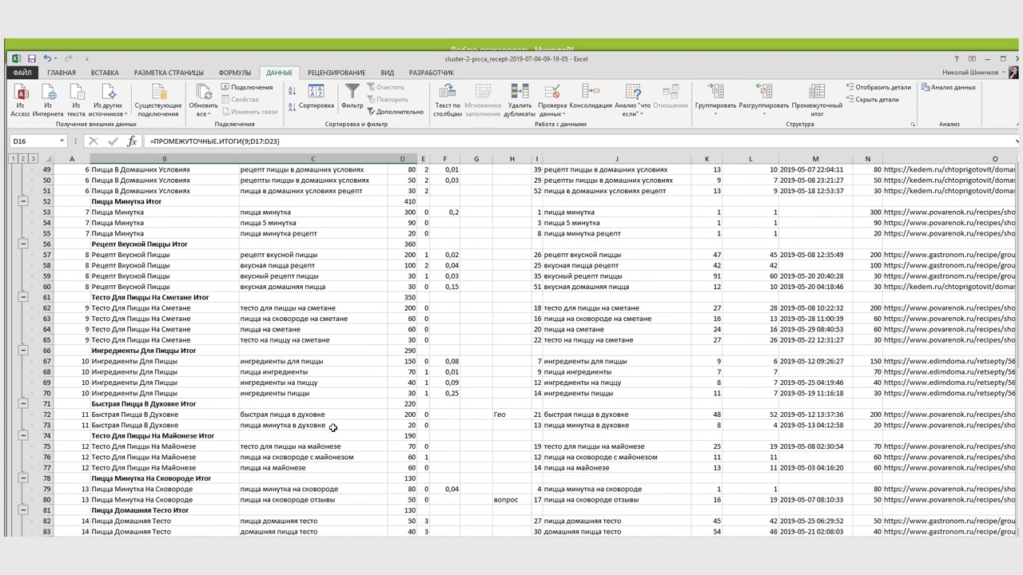
Examine which keywords fall into the "Начинки Для Пиццы", "Домашняя Пицца" and "Пицца Рецепт" groups, selecting each group's rows.
{"action": "scroll", "coordinate": [342, 493], "scroll_direction": "up", "scroll_amount": 20}
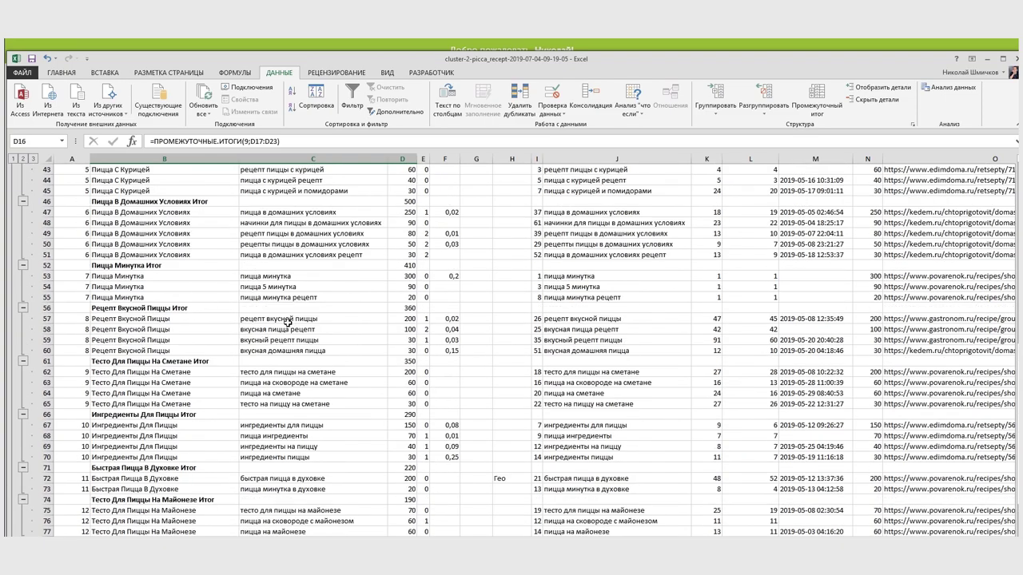
{"action": "scroll", "coordinate": [286, 330], "scroll_direction": "down", "scroll_amount": 4}
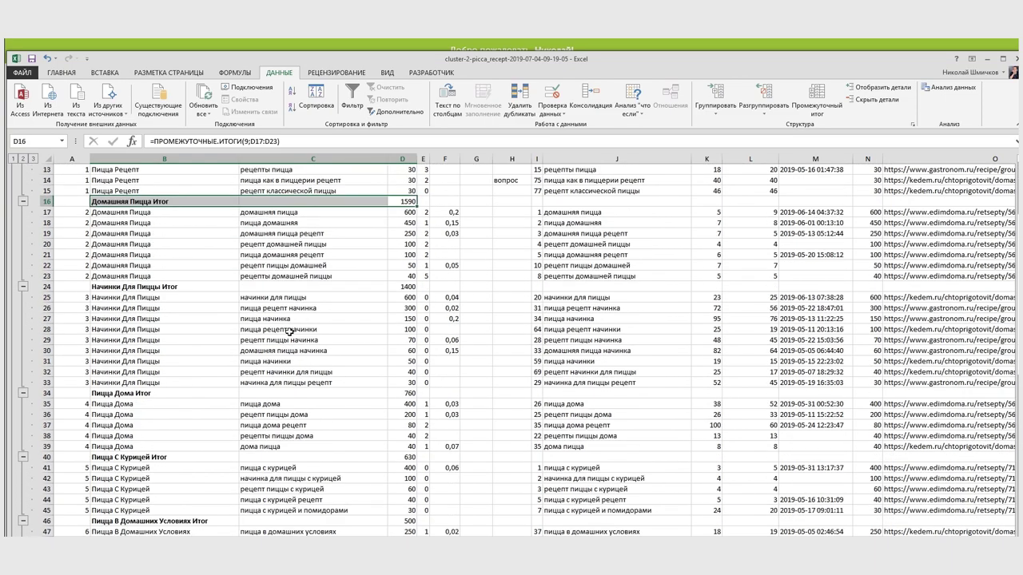
{"action": "left_click_drag", "start_coordinate": [153, 286], "coordinate": [336, 339]}
{"action": "left_click_drag", "start_coordinate": [189, 305], "coordinate": [151, 286]}
{"action": "scroll", "coordinate": [176, 386], "scroll_direction": "up", "scroll_amount": 4}
{"action": "left_click_drag", "start_coordinate": [132, 330], "coordinate": [286, 403]}
{"action": "left_click_drag", "start_coordinate": [143, 179], "coordinate": [336, 320]}
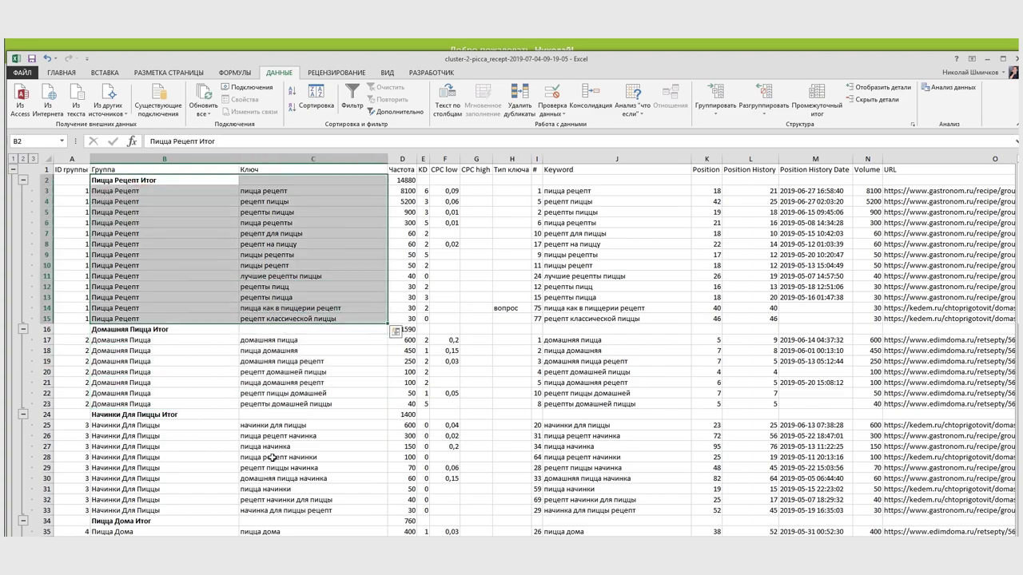
Examine the keywords of the smaller groups down the sheet, such as "Пицца С Курицей" and "Ингредиенты Для Пиццы", against the largest groups.
{"action": "scroll", "coordinate": [227, 453], "scroll_direction": "down", "scroll_amount": 8}
{"action": "left_click_drag", "start_coordinate": [150, 330], "coordinate": [351, 403]}
{"action": "scroll", "coordinate": [249, 468], "scroll_direction": "down", "scroll_amount": 6}
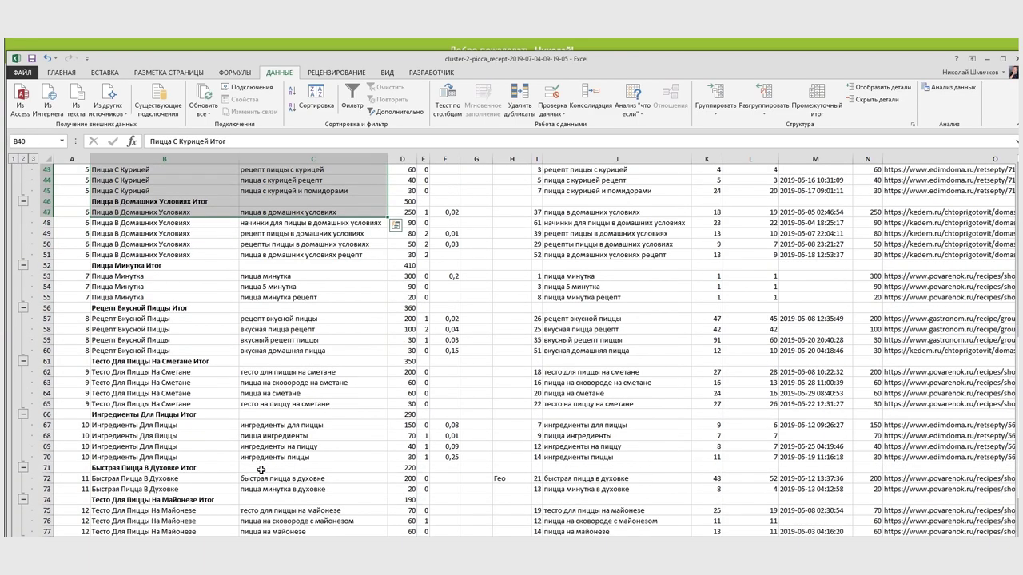
{"action": "left_click_drag", "start_coordinate": [160, 415], "coordinate": [255, 457]}
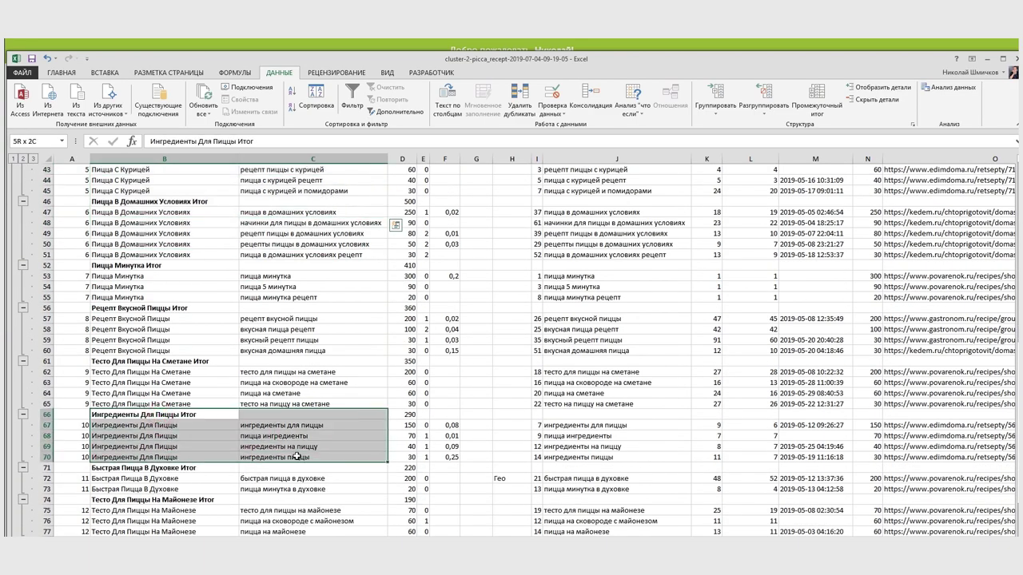
{"action": "scroll", "coordinate": [392, 311], "scroll_direction": "up", "scroll_amount": 6}
{"action": "scroll", "coordinate": [392, 311], "scroll_direction": "up", "scroll_amount": 8}
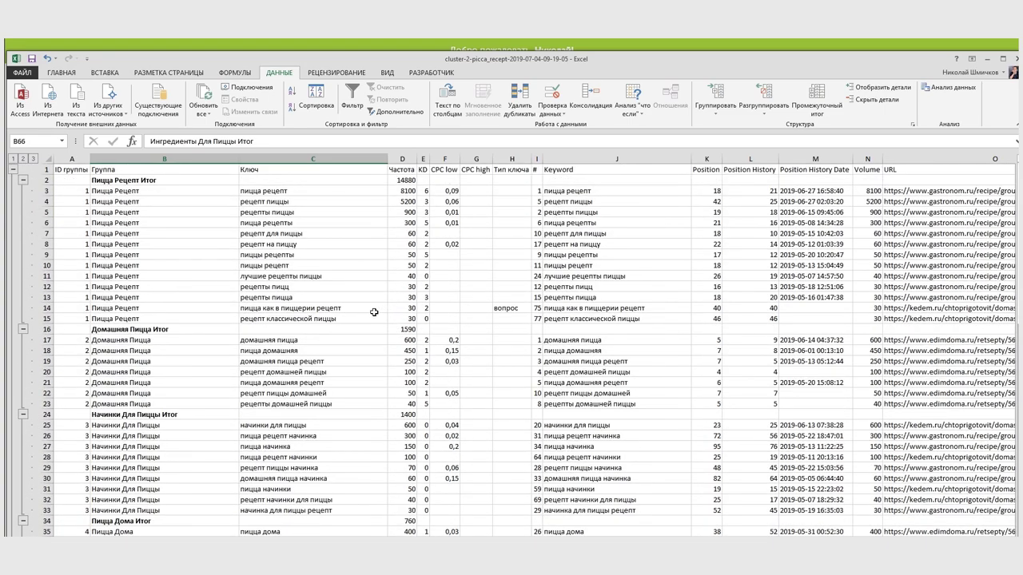
{"action": "scroll", "coordinate": [372, 320], "scroll_direction": "down", "scroll_amount": 1}
{"action": "scroll", "coordinate": [370, 325], "scroll_direction": "down", "scroll_amount": 11}
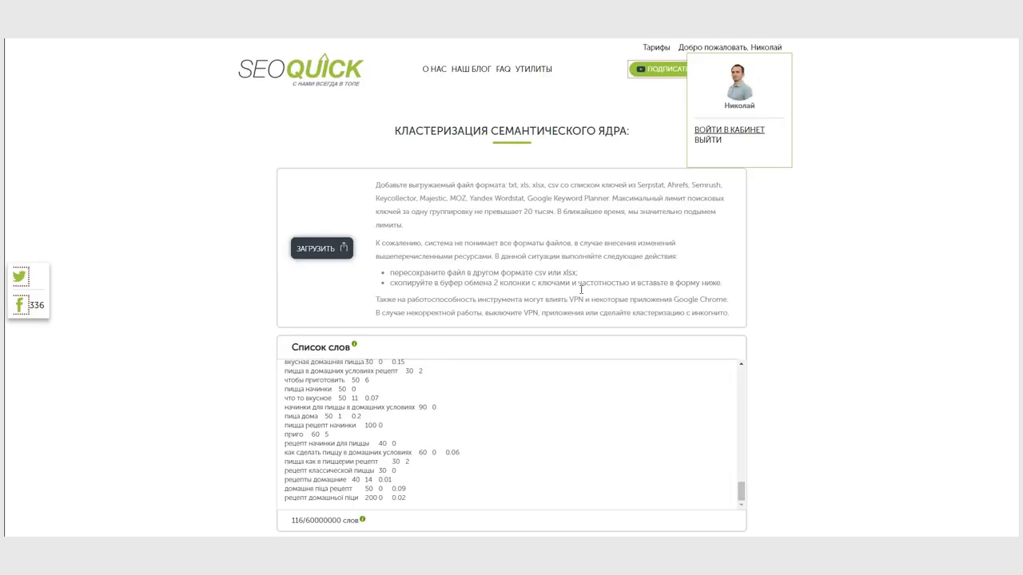
Open the technical support form below the clustering results, look at its "Тема" and "Сообщение" fields, and close it without sending.
{"action": "scroll", "coordinate": [556, 282], "scroll_direction": "down", "scroll_amount": 10}
{"action": "scroll", "coordinate": [767, 279], "scroll_direction": "up", "scroll_amount": 2}
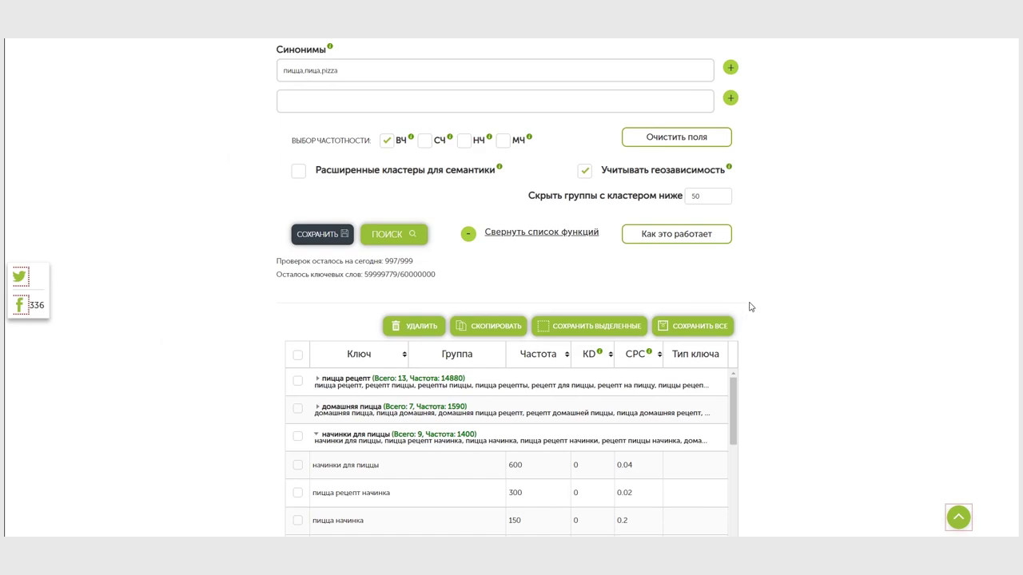
{"action": "scroll", "coordinate": [767, 287], "scroll_direction": "up", "scroll_amount": 3}
{"action": "scroll", "coordinate": [786, 277], "scroll_direction": "down", "scroll_amount": 13}
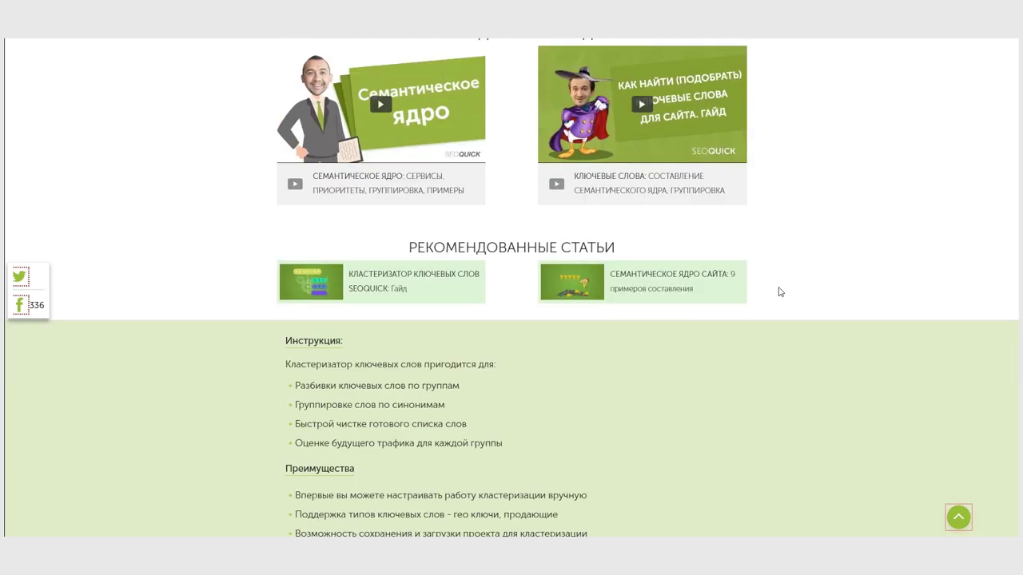
{"action": "scroll", "coordinate": [780, 291], "scroll_direction": "up", "scroll_amount": 4}
{"action": "left_click", "coordinate": [701, 265]}
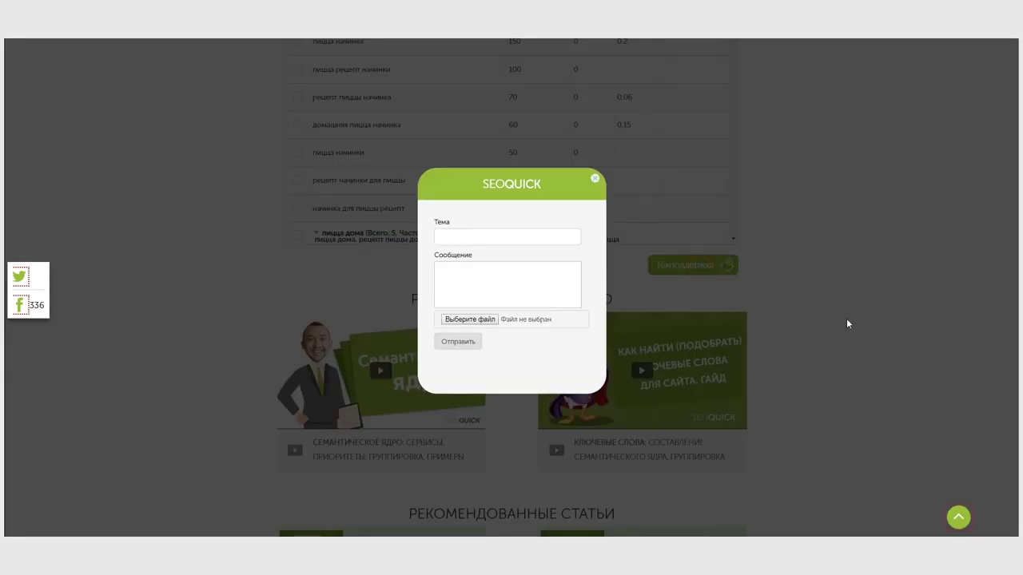
{"action": "left_click", "coordinate": [486, 229]}
{"action": "left_click", "coordinate": [488, 286]}
{"action": "left_click", "coordinate": [594, 178]}
Open the "Тарифы" page and compare the plans' limits and the monthly prices of "Для владельцев сайтов" and "SEO Студия".
{"action": "scroll", "coordinate": [791, 318], "scroll_direction": "up", "scroll_amount": 10}
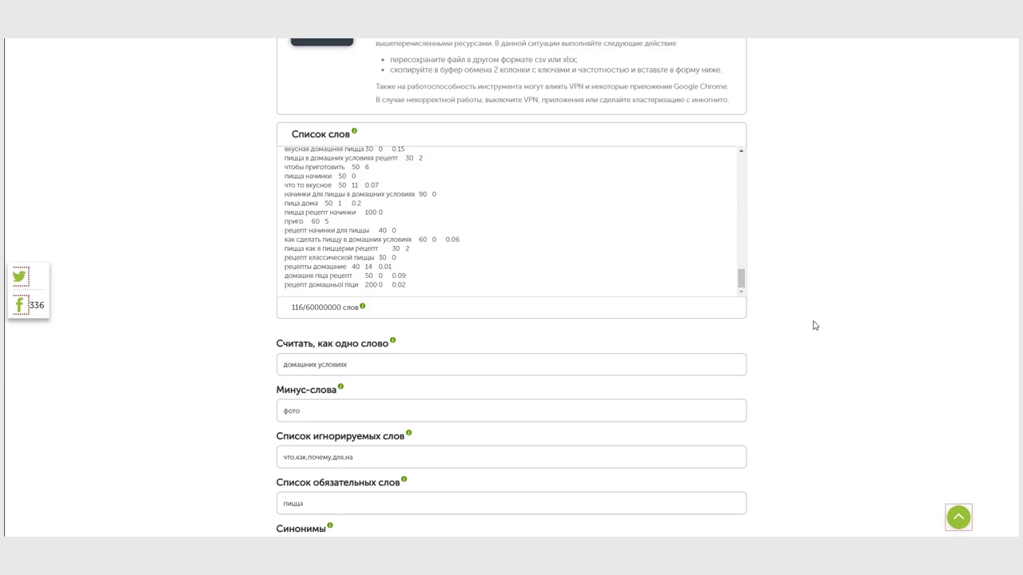
{"action": "scroll", "coordinate": [815, 319], "scroll_direction": "up", "scroll_amount": 3}
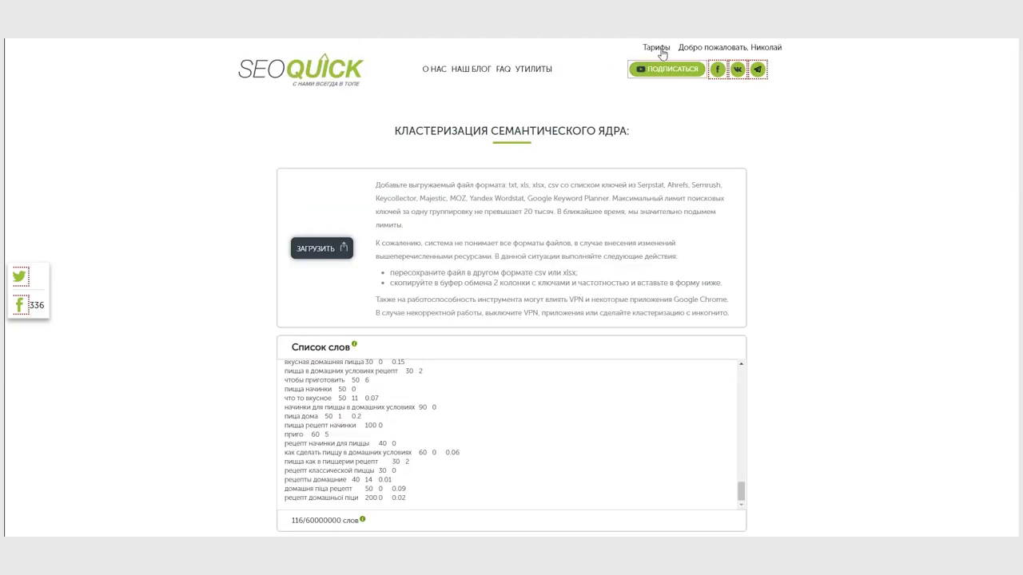
{"action": "left_click", "coordinate": [660, 48]}
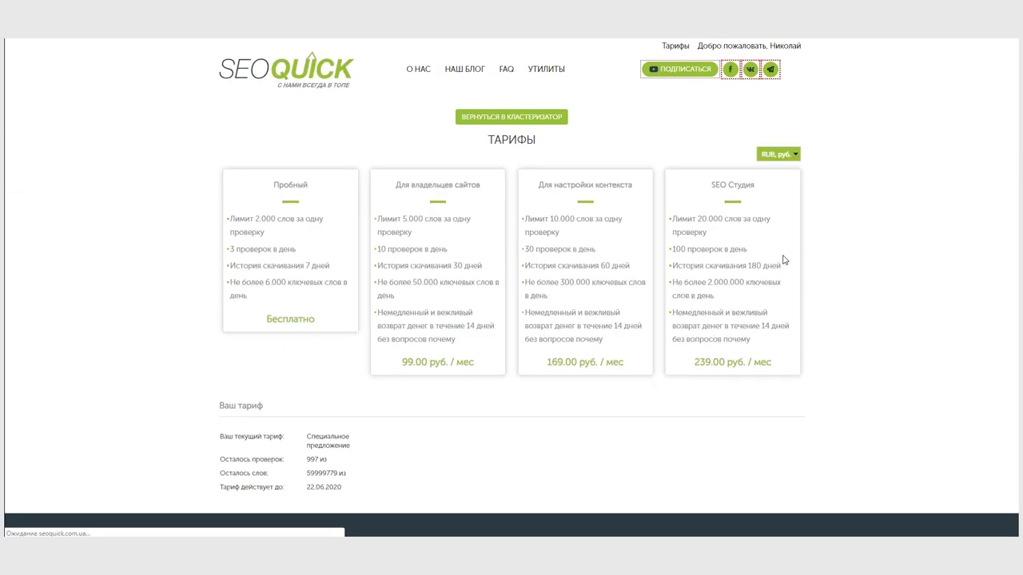
{"action": "scroll", "coordinate": [775, 267], "scroll_direction": "down", "scroll_amount": 1}
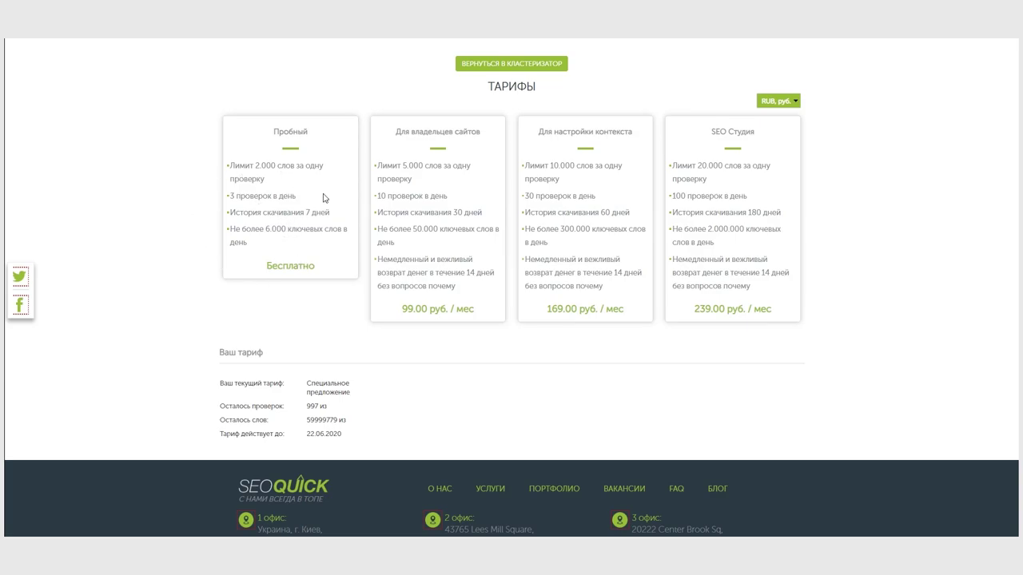
{"action": "scroll", "coordinate": [320, 270], "scroll_direction": "up", "scroll_amount": 1}
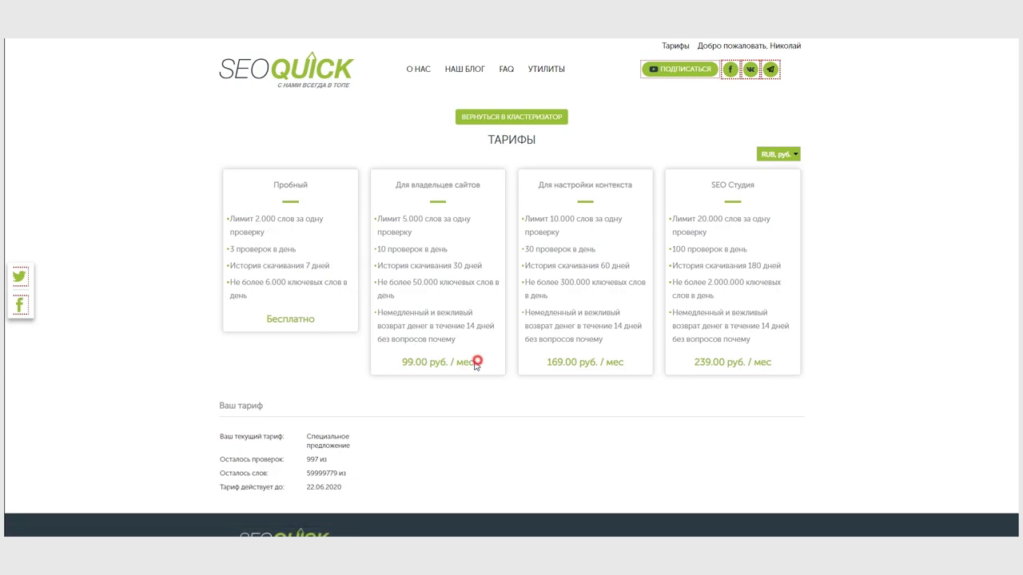
{"action": "left_click_drag", "start_coordinate": [478, 363], "coordinate": [405, 367]}
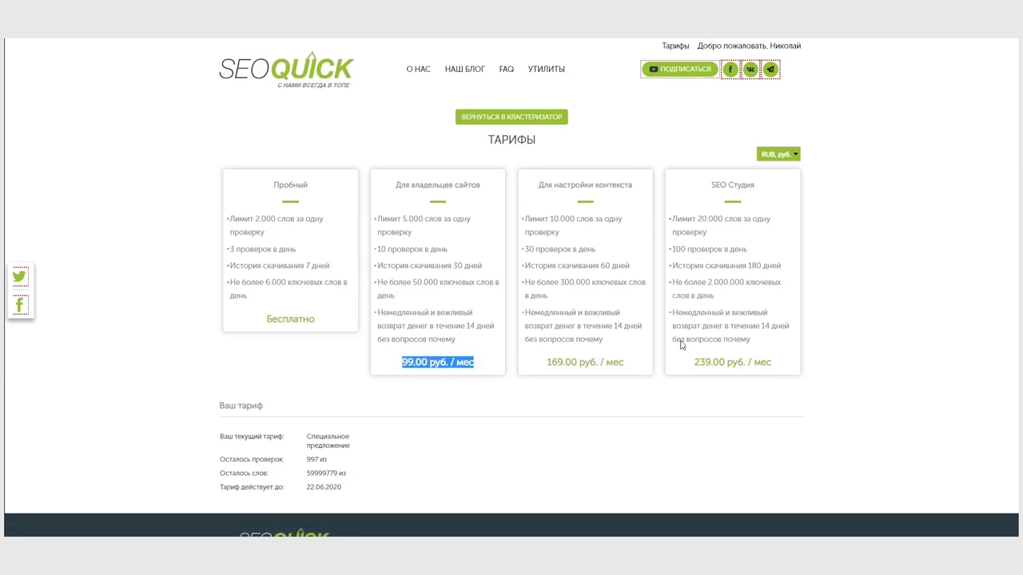
{"action": "left_click_drag", "start_coordinate": [696, 361], "coordinate": [772, 372]}
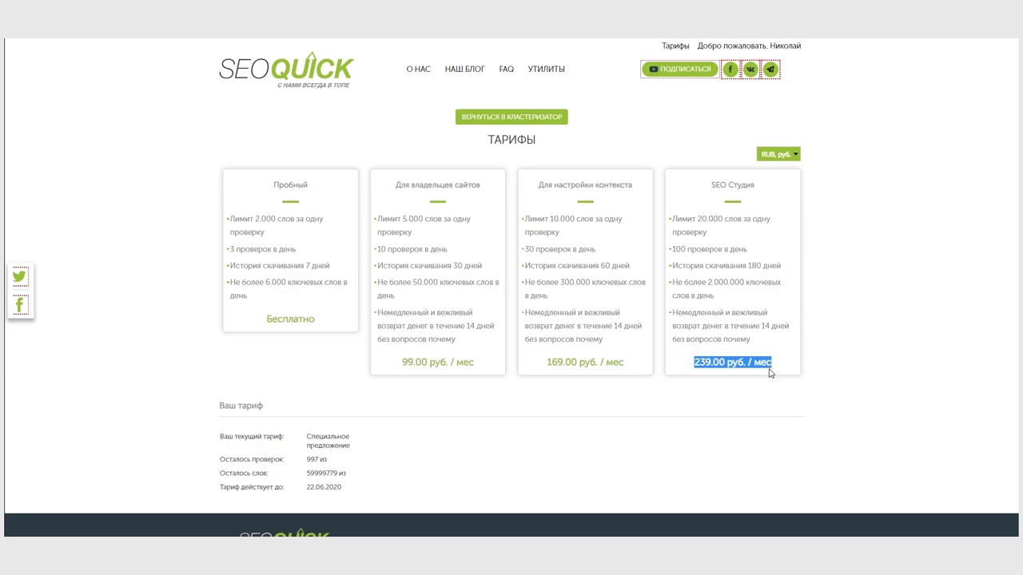